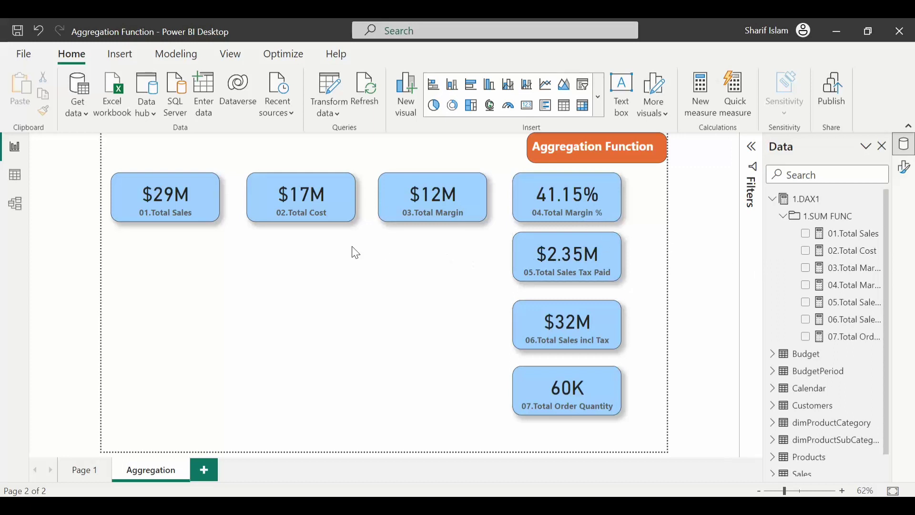
- Create a new measure in the 1.DAX1 table named 08.Total Sales SUMX and begin its formula with the SUMX function
{"action": "left_click", "coordinate": [823, 202]}
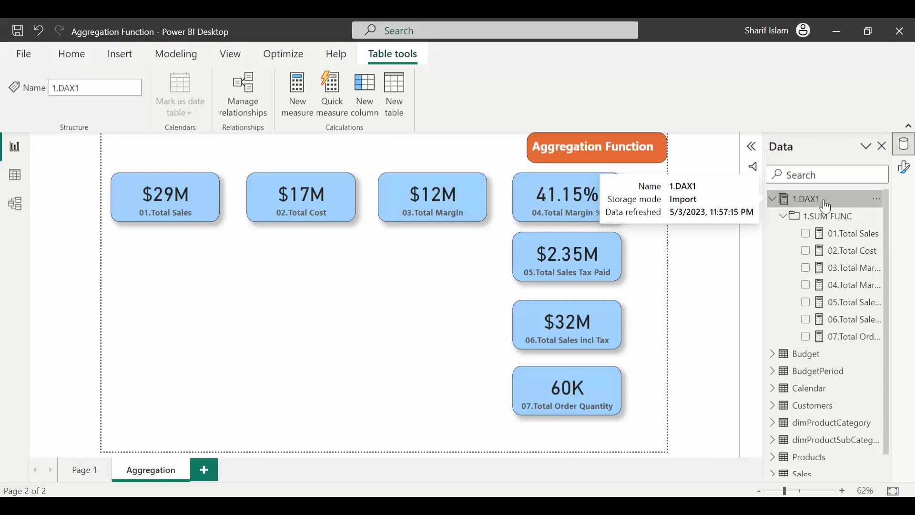
{"action": "left_click", "coordinate": [286, 105]}
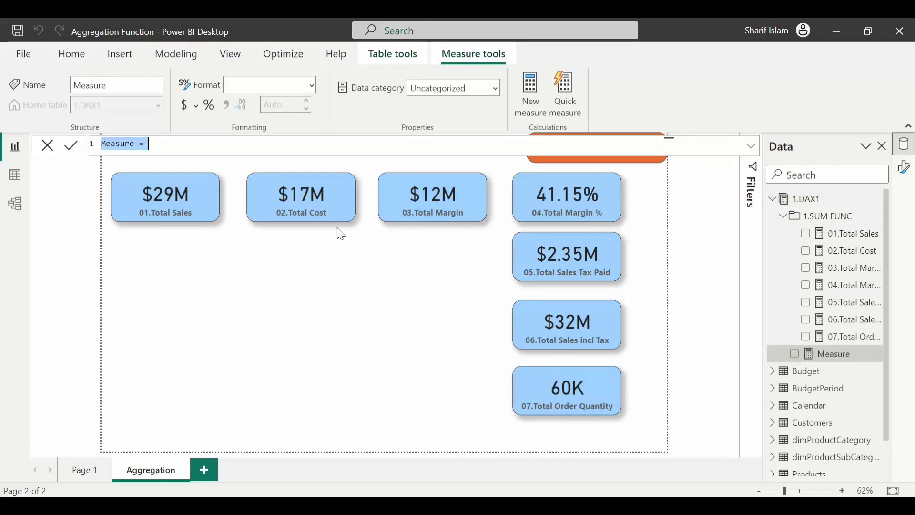
{"action": "type", "text": "08."}
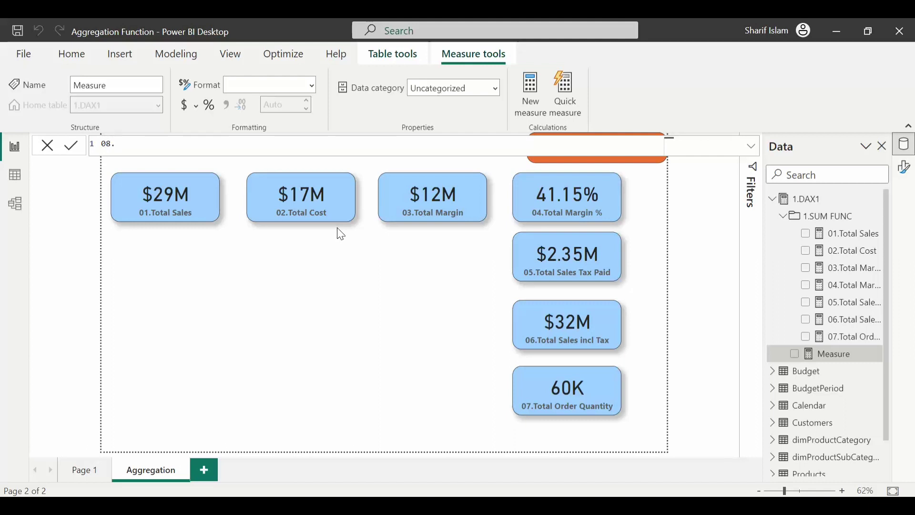
{"action": "type", "text": "Total Sales SUMX = sumx"}
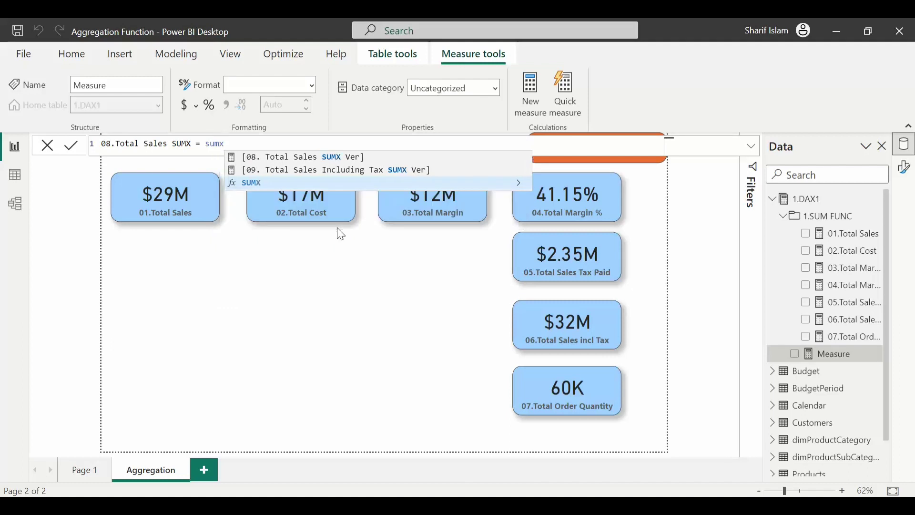
{"action": "key", "text": "Tab"}
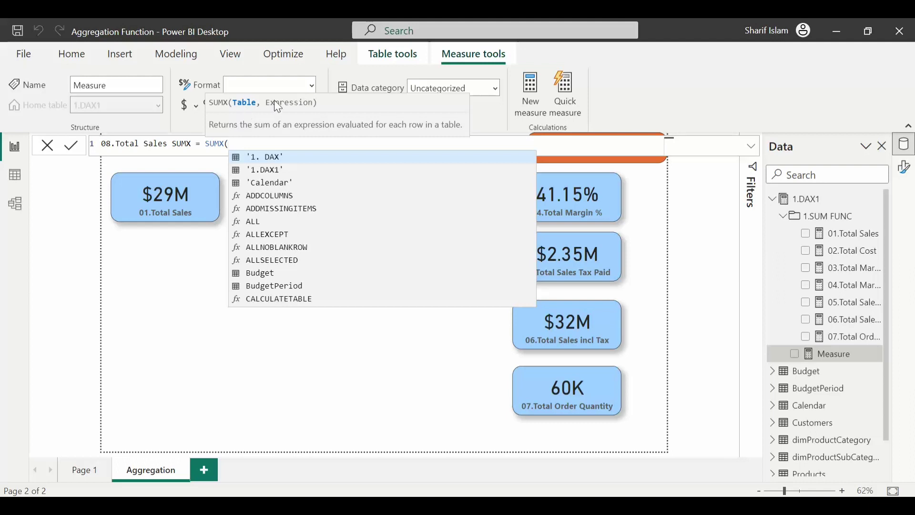
{"action": "key", "text": "BackSpace"}
{"action": "key", "text": "BackSpace"}
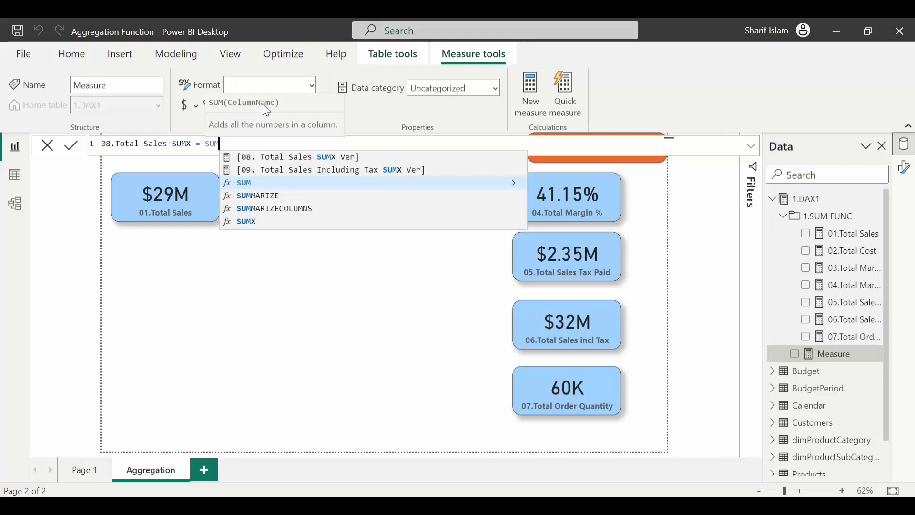
{"action": "type", "text": "X"}
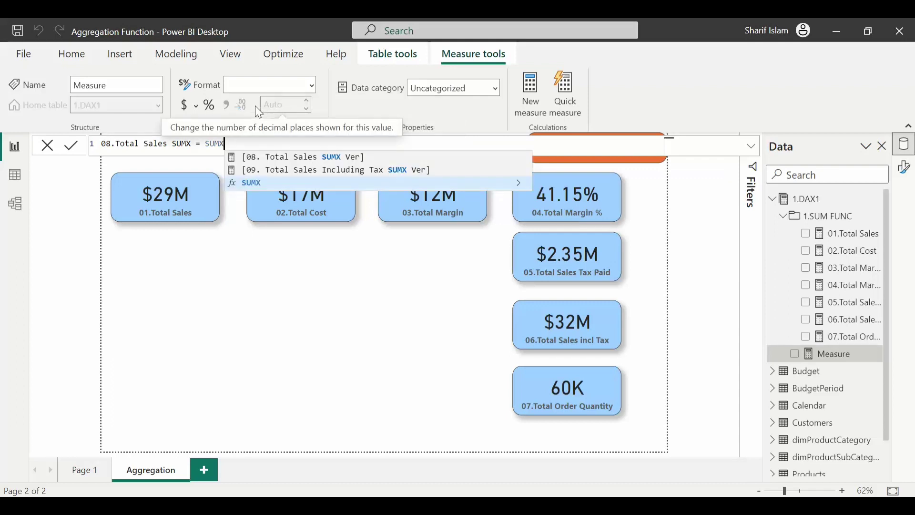
- Give SUMX the Sales table as its first argument and begin its row expression with Sales[OrderQuantity]
{"action": "type", "text": "(sa"}
{"action": "key", "text": "Tab"}
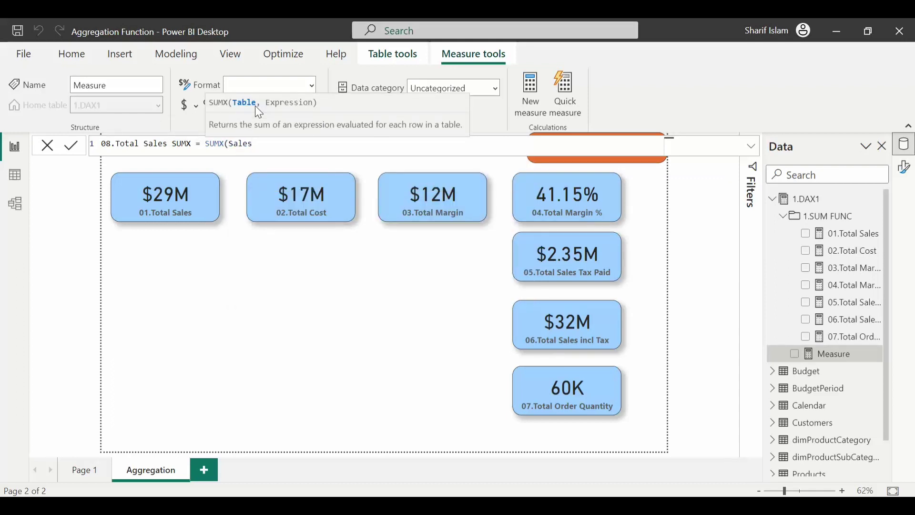
{"action": "type", "text": ",Sales"}
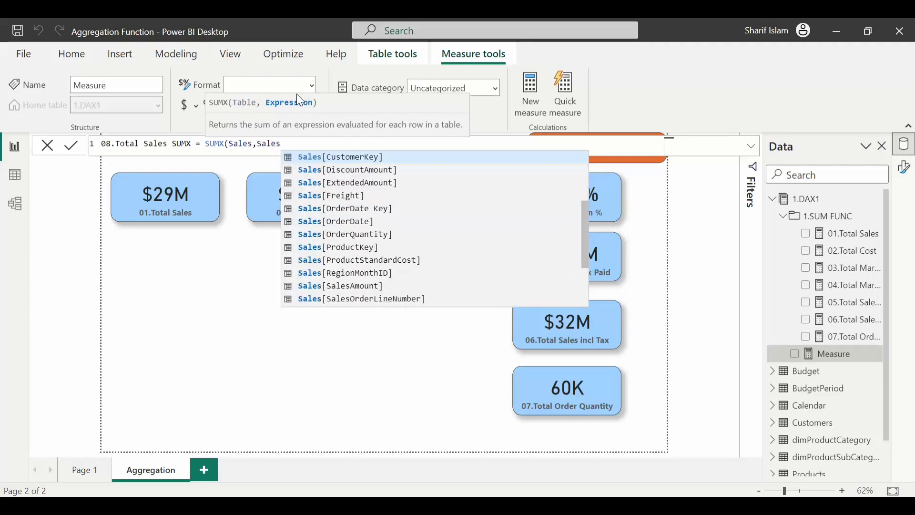
{"action": "type", "text": "["}
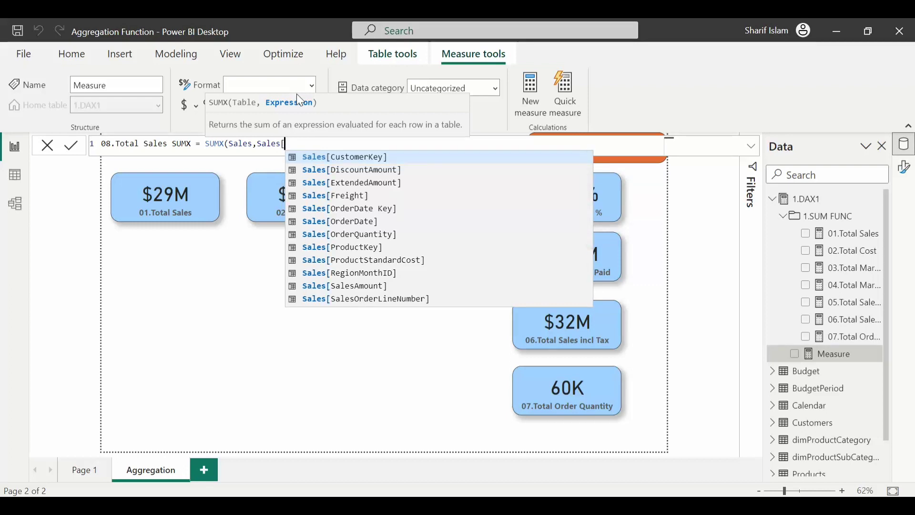
{"action": "type", "text": "order"}
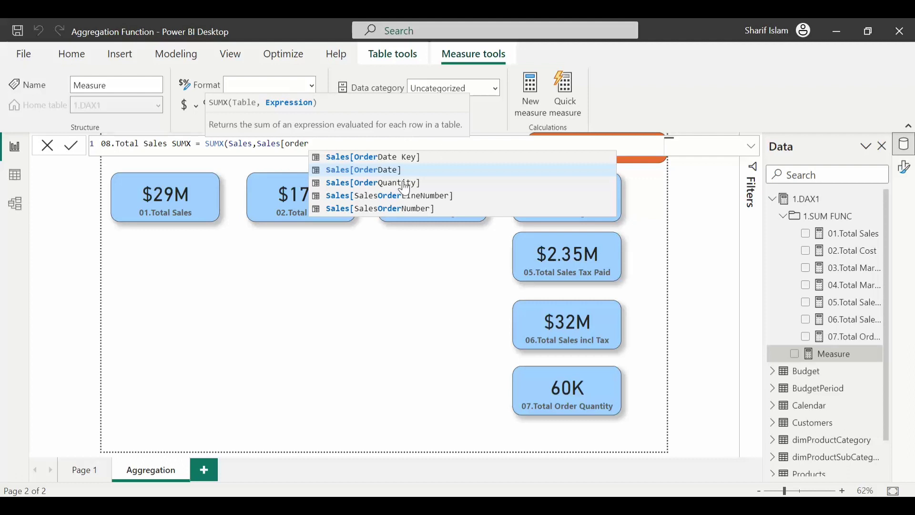
{"action": "left_click", "coordinate": [402, 182]}
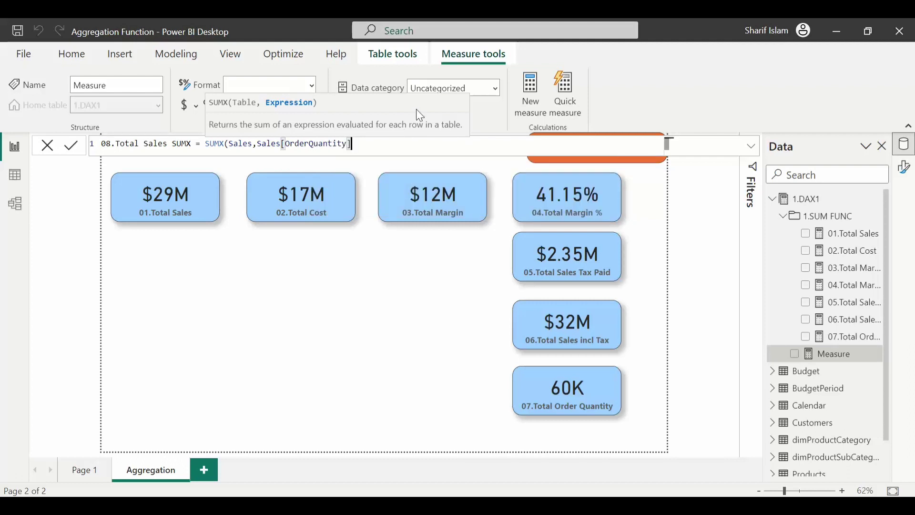
- Multiply the order quantity by Sales[UnitPrice] in the SUMX expression, then close the formula and commit the measure
{"action": "type", "text": "*sa"}
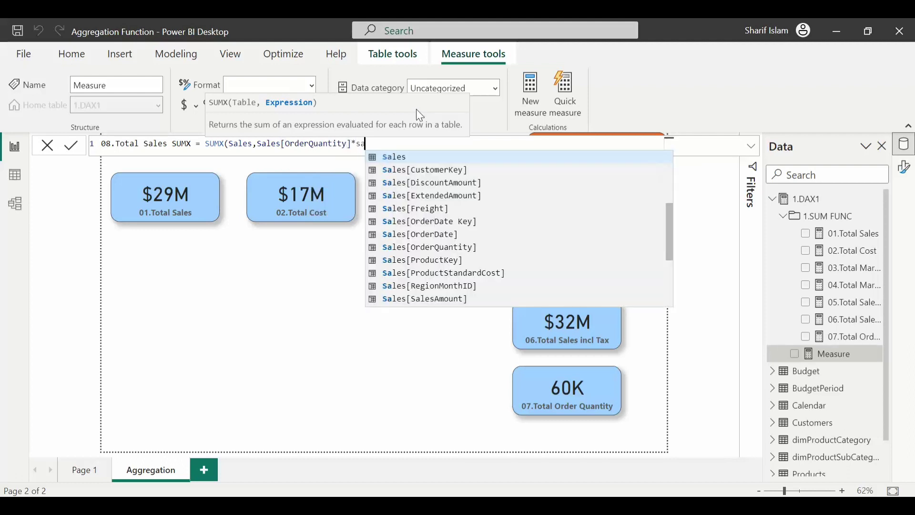
{"action": "type", "text": "les"}
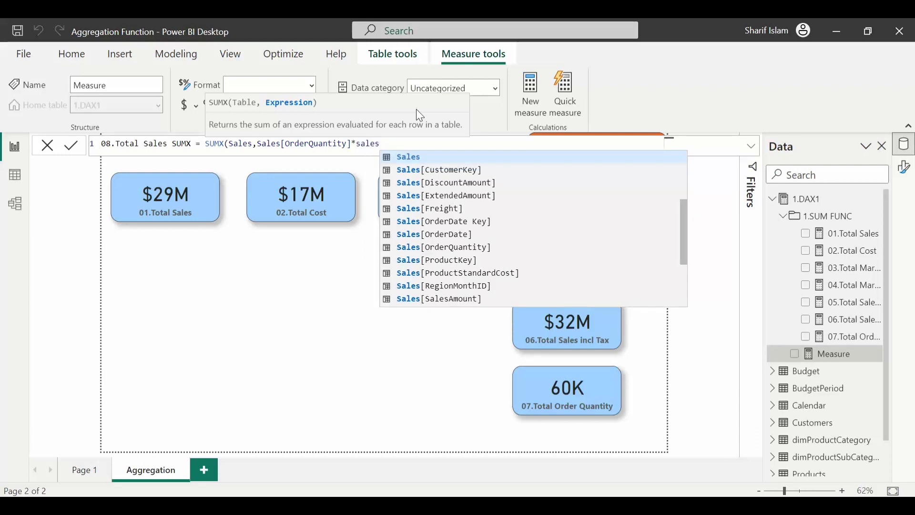
{"action": "key", "text": "Tab"}
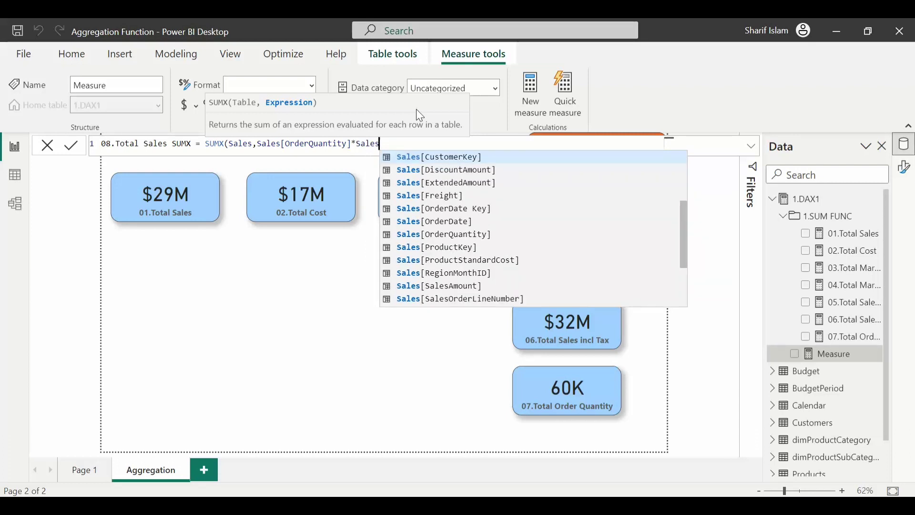
{"action": "type", "text": "[uni"}
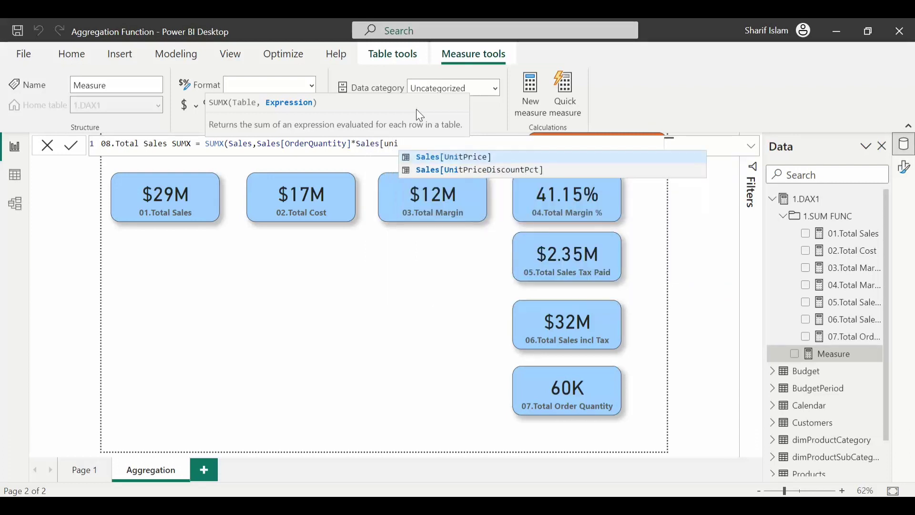
{"action": "key", "text": "Tab"}
{"action": "type", "text": ")"}
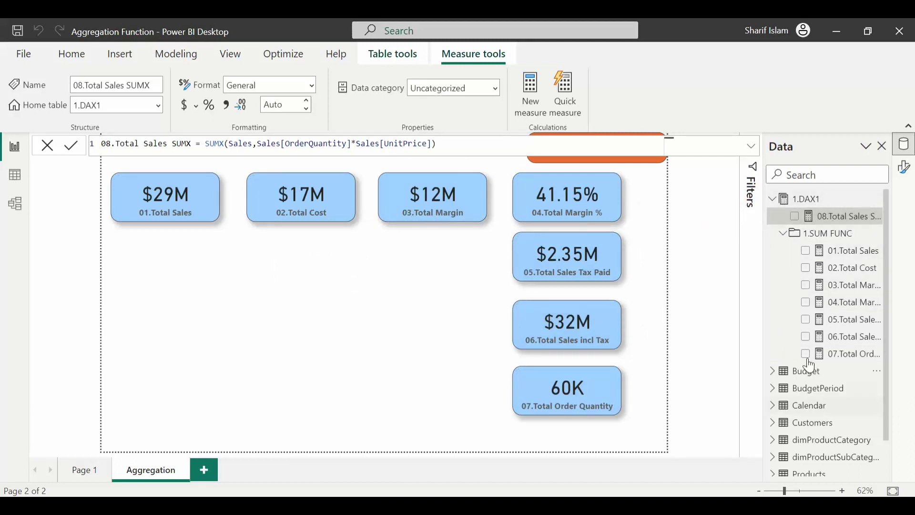
- Insert a table visual on the Aggregation page and fill it with the Category field from Products
{"action": "left_click", "coordinate": [128, 291]}
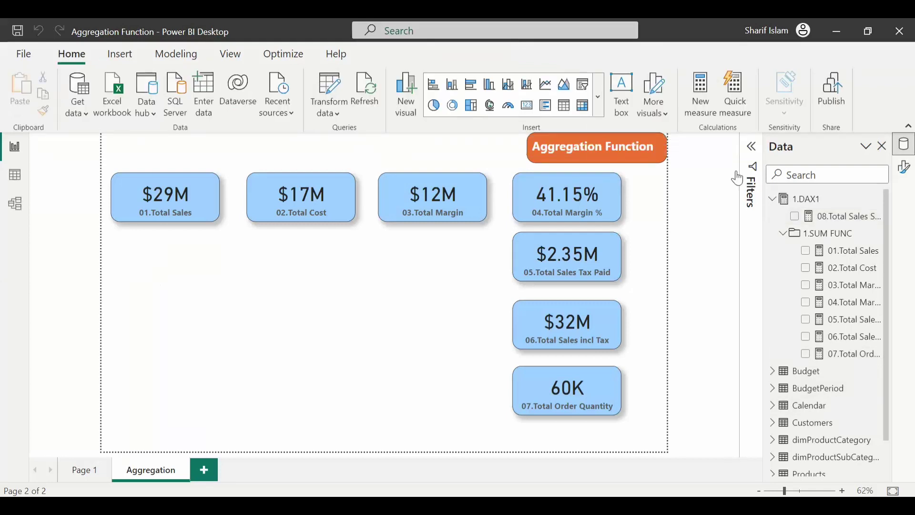
{"action": "left_click", "coordinate": [571, 108]}
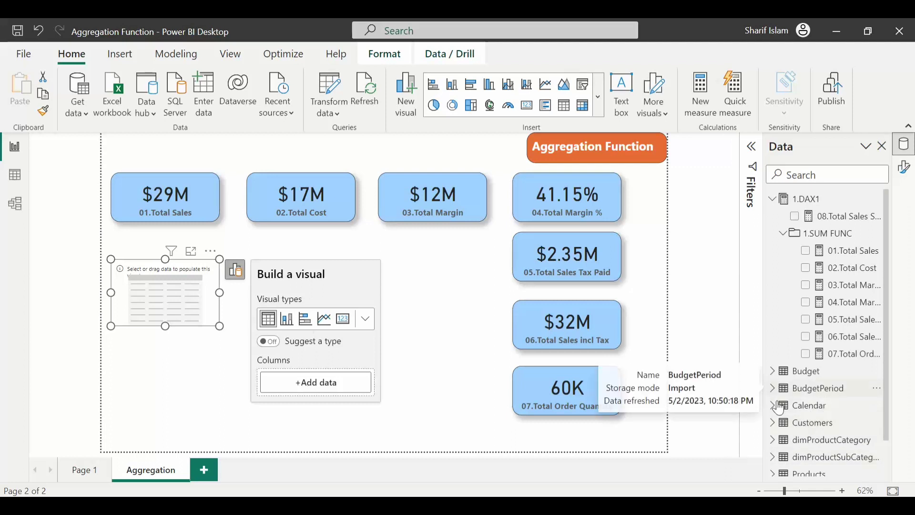
{"action": "scroll", "coordinate": [790, 435], "scroll_direction": "down", "scroll_amount": 2}
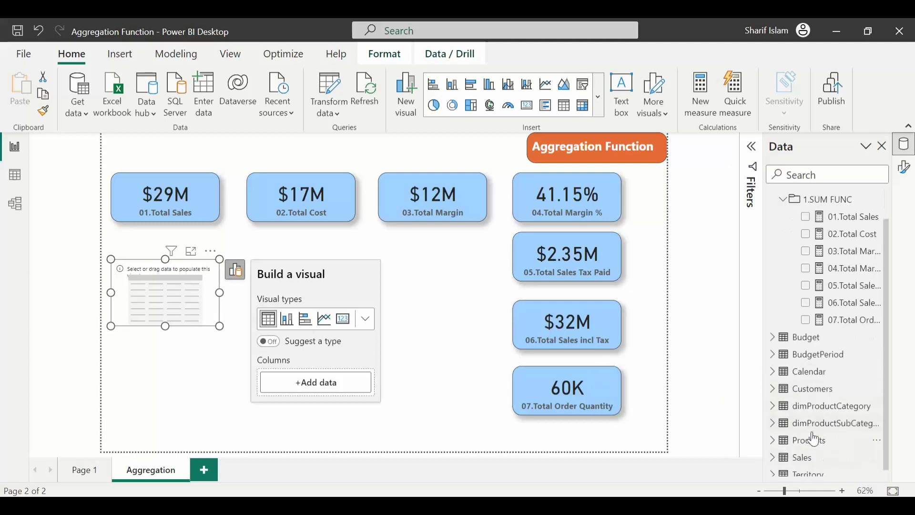
{"action": "left_click", "coordinate": [772, 435]}
{"action": "scroll", "coordinate": [796, 424], "scroll_direction": "down", "scroll_amount": 2}
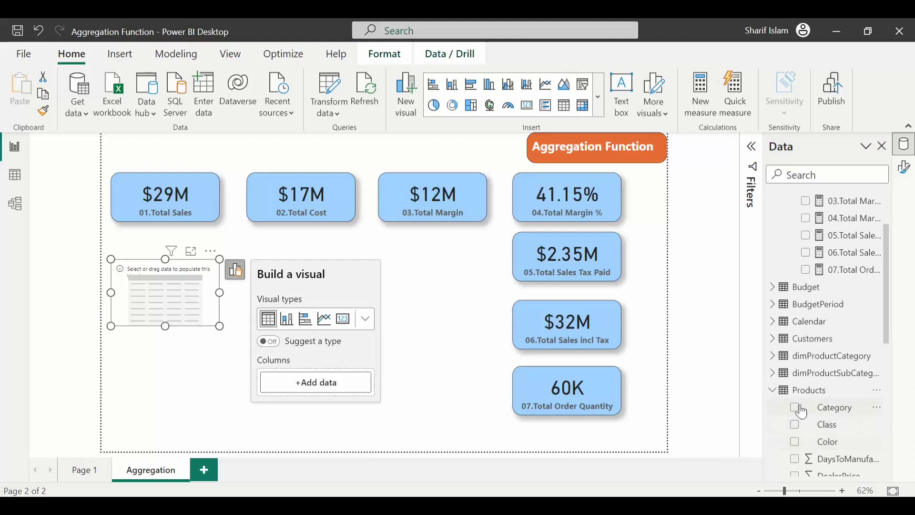
{"action": "left_click", "coordinate": [795, 409]}
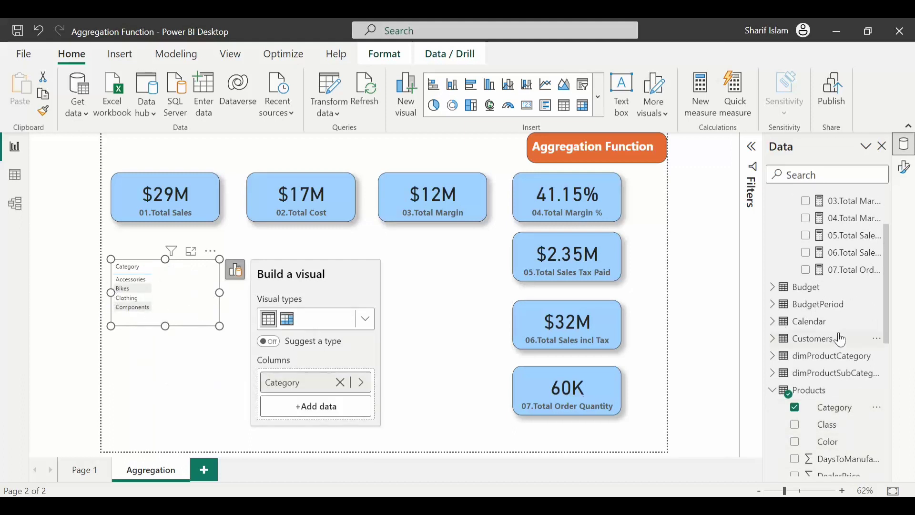
- Add the 08.Total Sales SUMX measure to the category table and widen the visual to span beneath the three leftmost cards
{"action": "left_click", "coordinate": [774, 392]}
{"action": "scroll", "coordinate": [795, 228], "scroll_direction": "up", "scroll_amount": 3}
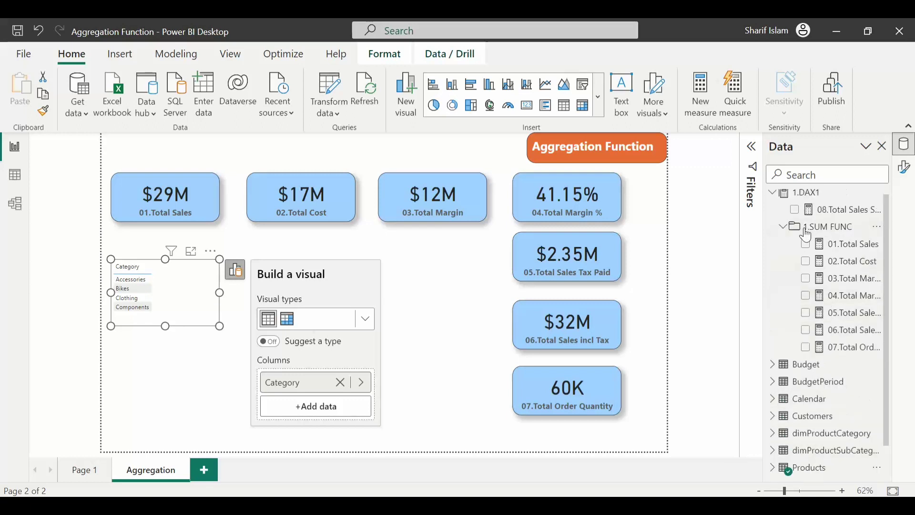
{"action": "left_click", "coordinate": [795, 218]}
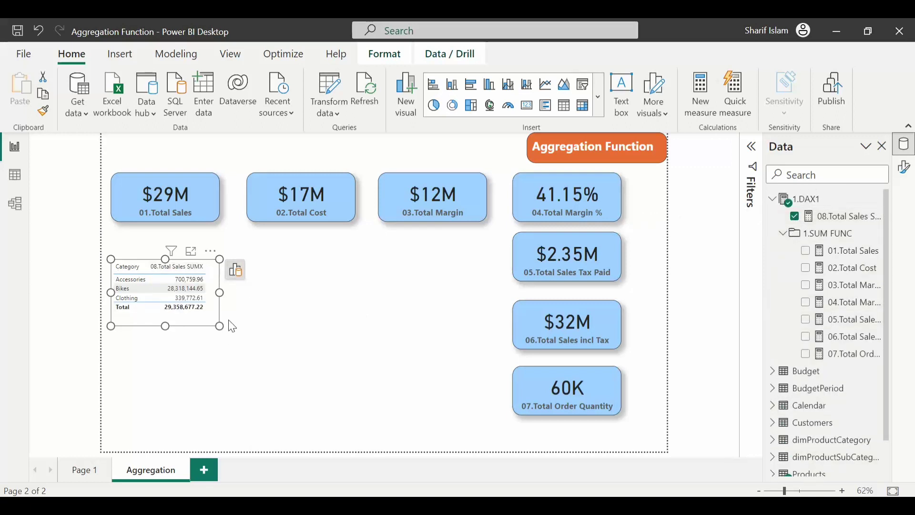
{"action": "left_click_drag", "start_coordinate": [220, 326], "coordinate": [477, 328]}
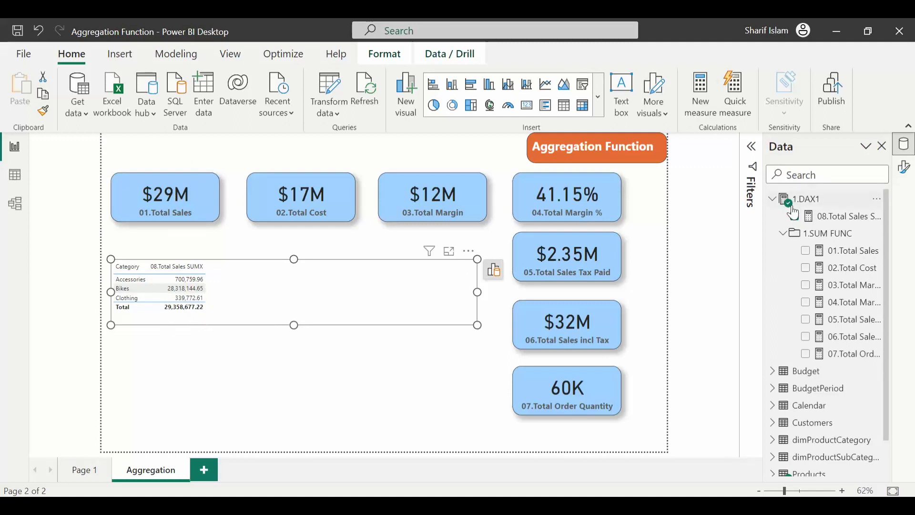
- Create another measure in the 1.DAX1 table and name it 09.Total Sales Incl Tax SUMX
{"action": "left_click", "coordinate": [810, 199]}
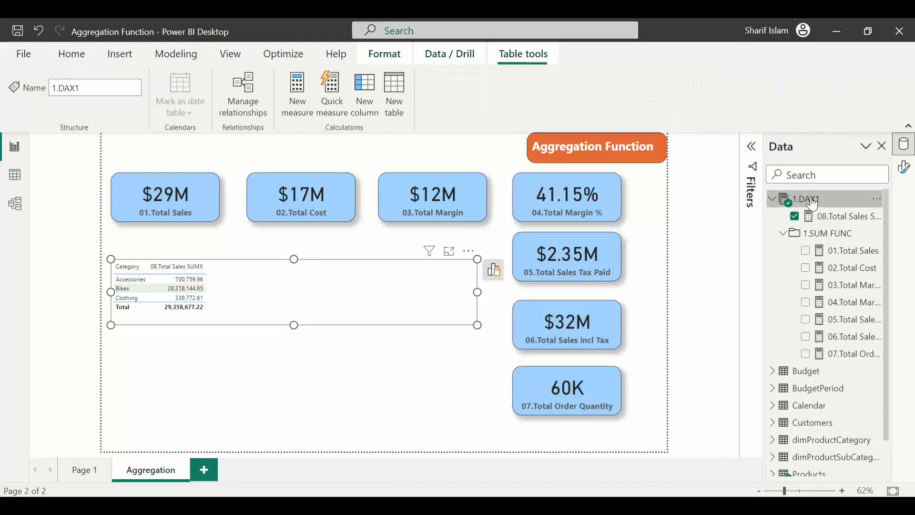
{"action": "left_click", "coordinate": [300, 91]}
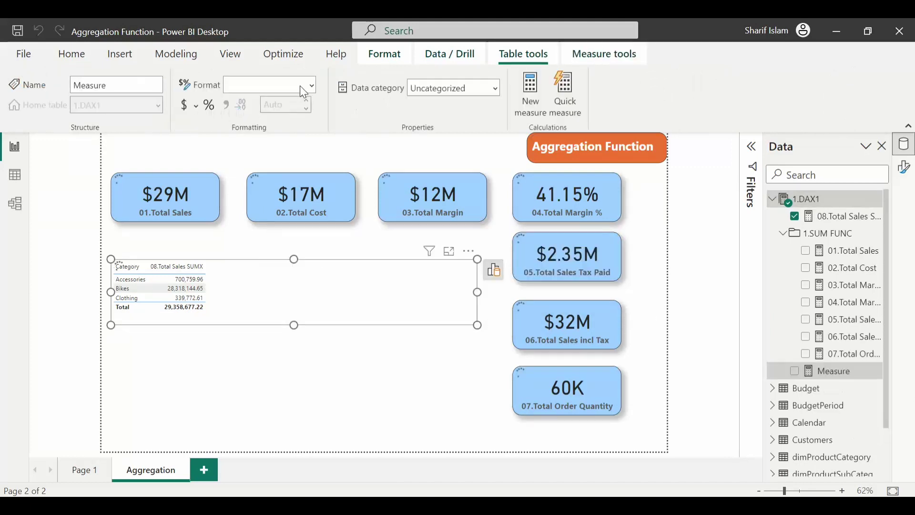
{"action": "type", "text": "09"}
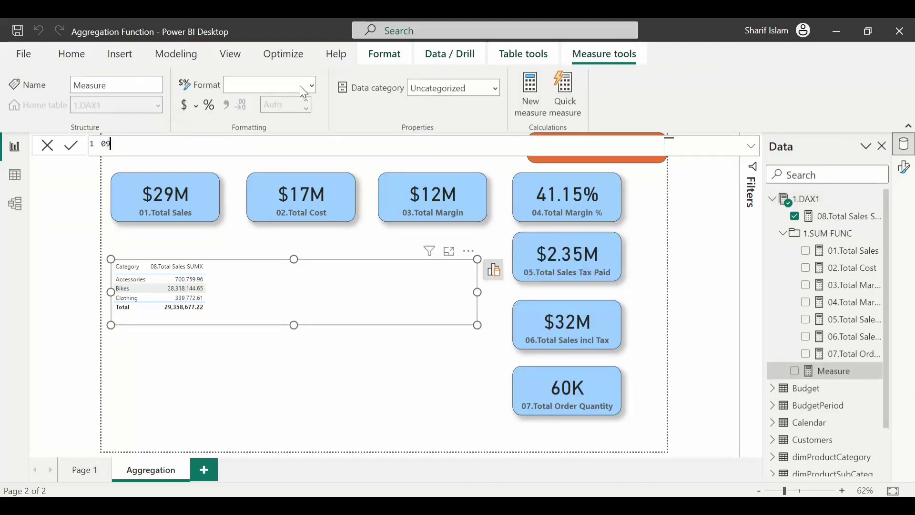
{"action": "type", "text": ".Total Sales Incl R"}
{"action": "key", "text": "BackSpace"}
{"action": "type", "text": "Tax SUMX ="}
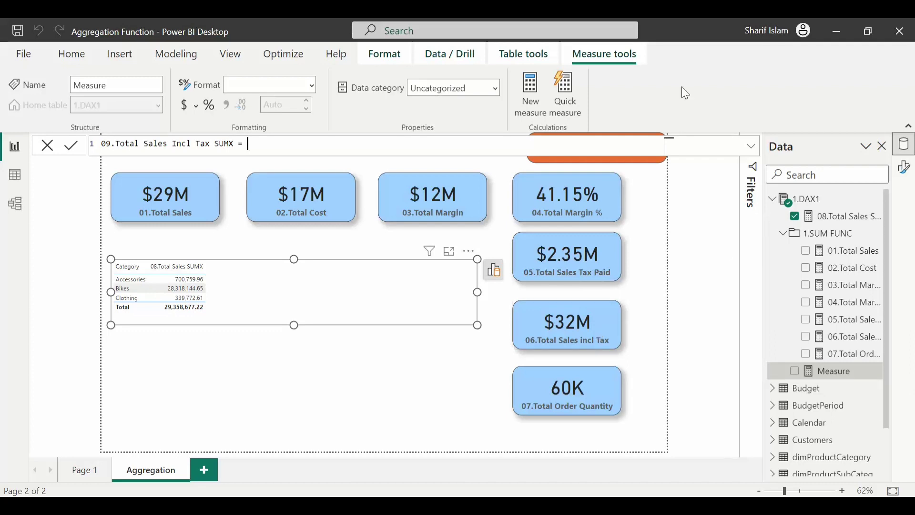
- Define 09.Total Sales Incl Tax SUMX as '1.DAX1'[08.Total Sales SUMX] + '1.DAX1'[05.Total Sales Tax Paid]
{"action": "type", "text": "dax"}
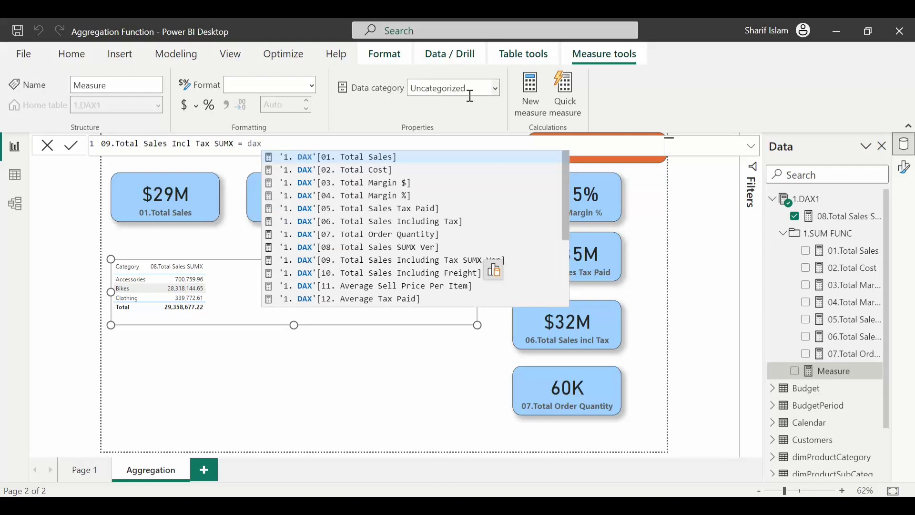
{"action": "scroll", "coordinate": [314, 292], "scroll_direction": "down", "scroll_amount": 3}
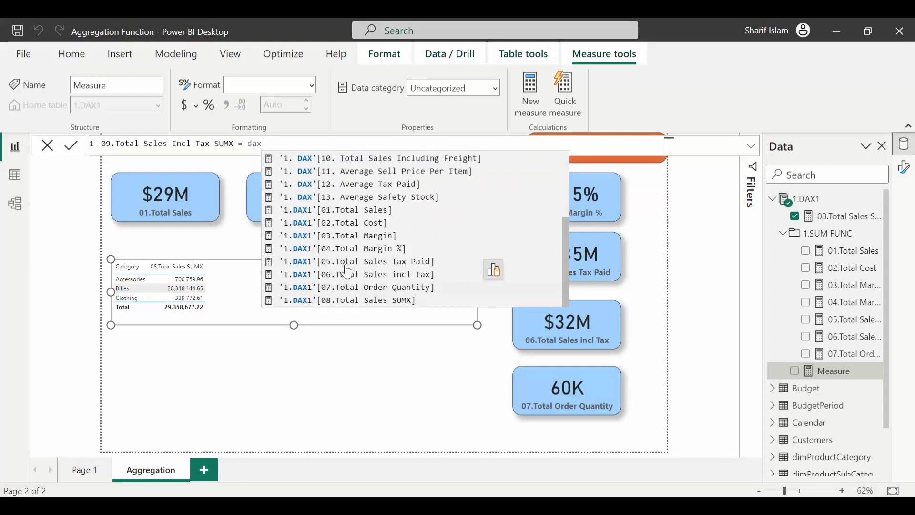
{"action": "left_click", "coordinate": [379, 300]}
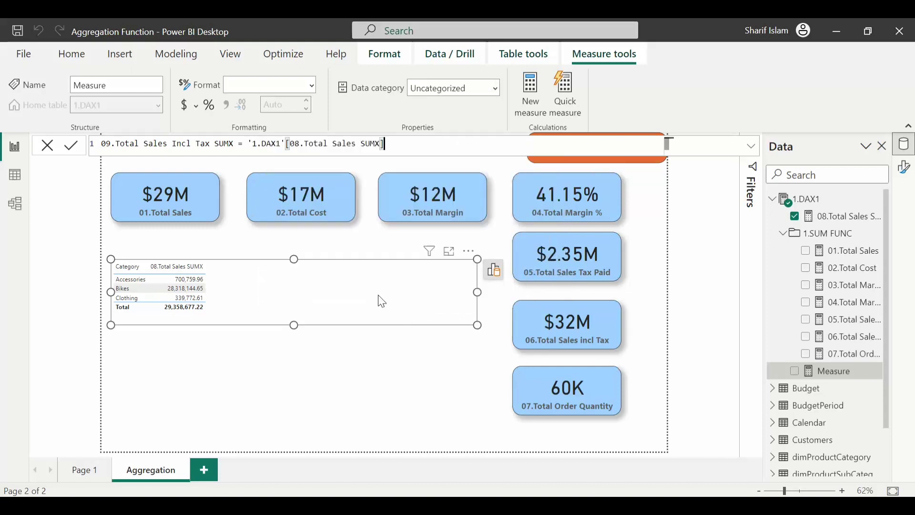
{"action": "type", "text": "+"}
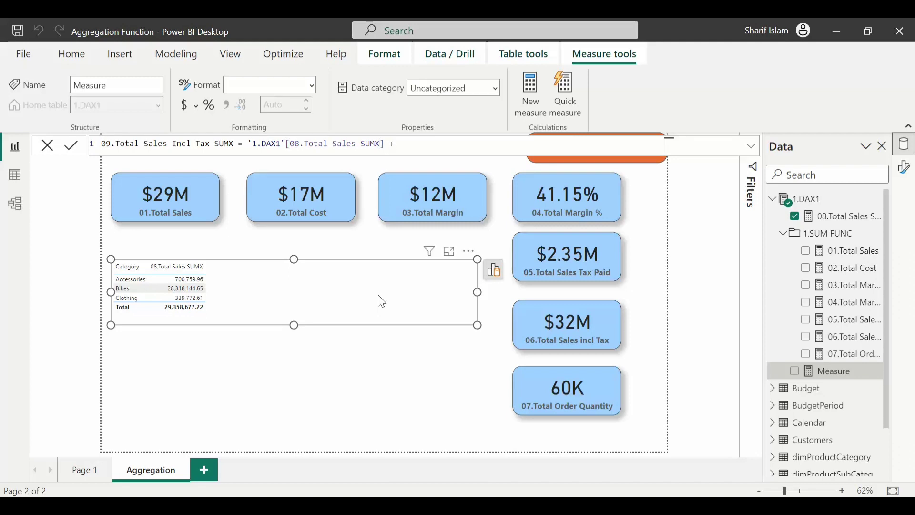
{"action": "type", "text": " dax"}
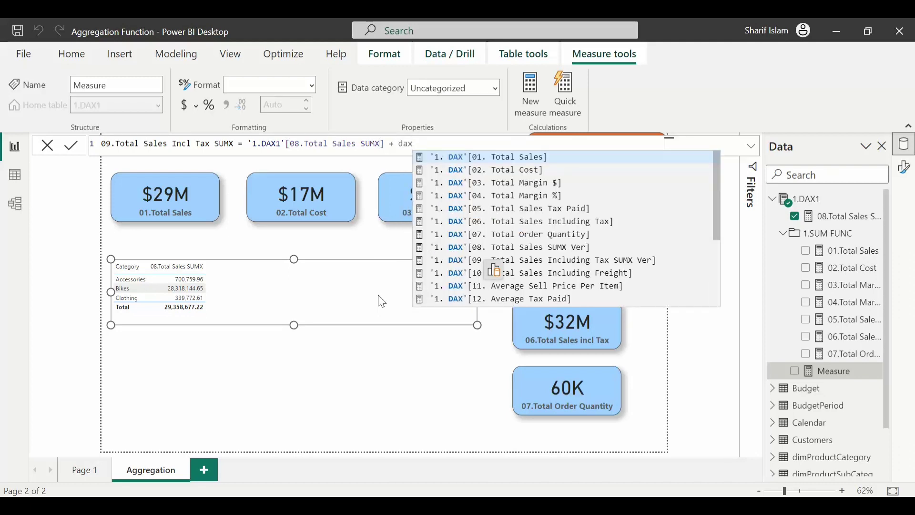
{"action": "scroll", "coordinate": [627, 198], "scroll_direction": "down", "scroll_amount": 3}
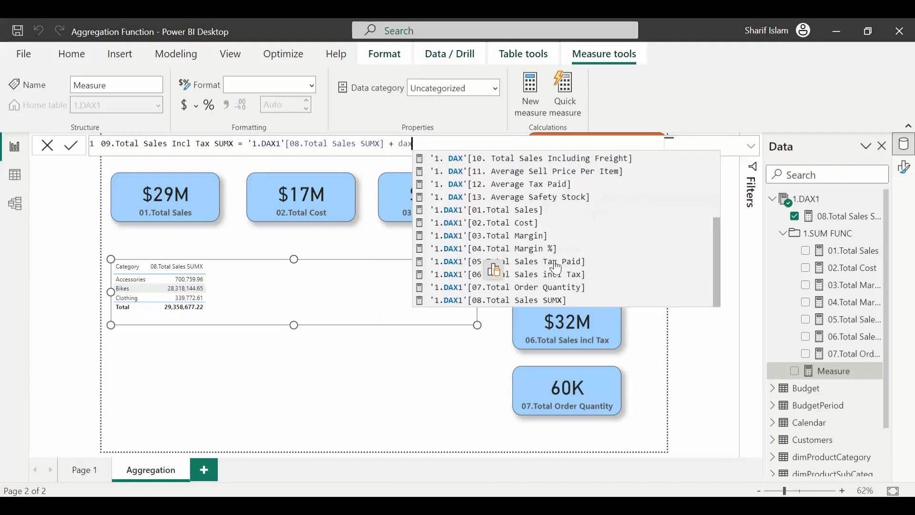
{"action": "left_click", "coordinate": [541, 263]}
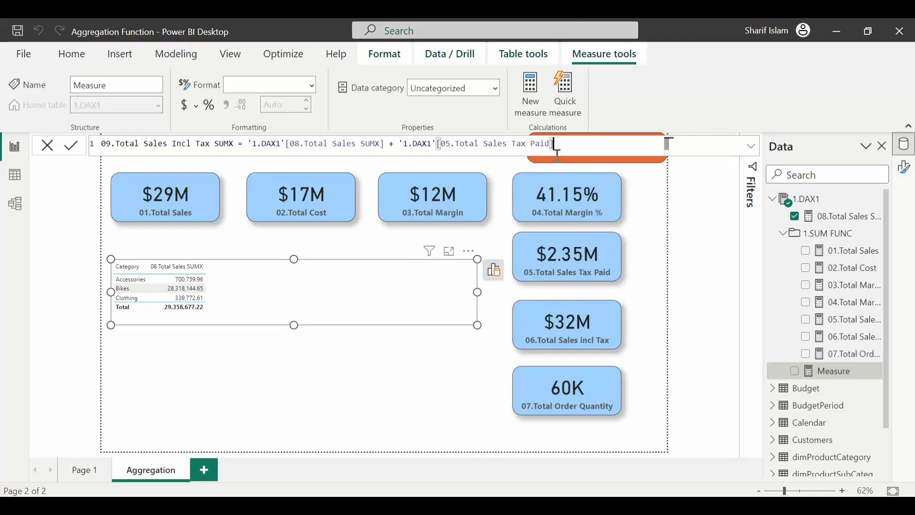
- Commit the tax-inclusive measure with no trailing parenthesis in its formula, and add it to the category table
{"action": "type", "text": ")"}
{"action": "key", "text": "Return"}
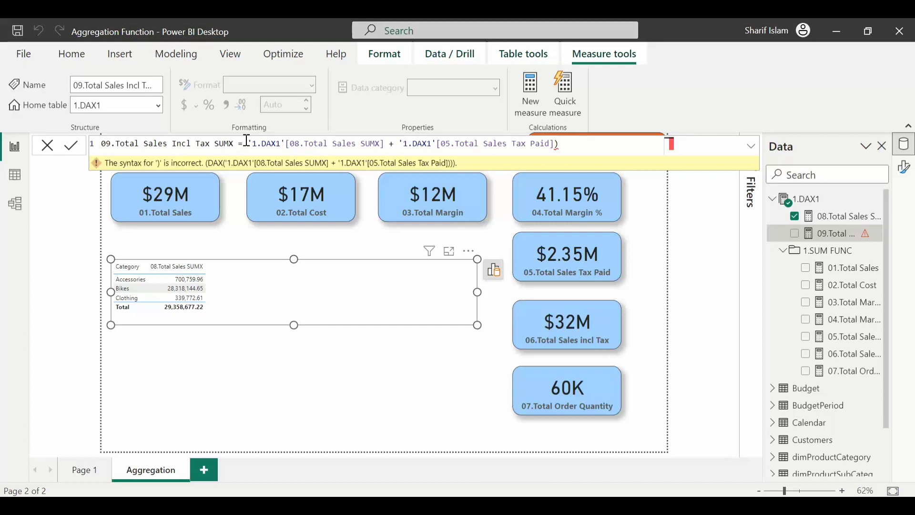
{"action": "key", "text": "BackSpace"}
{"action": "key", "text": "Return"}
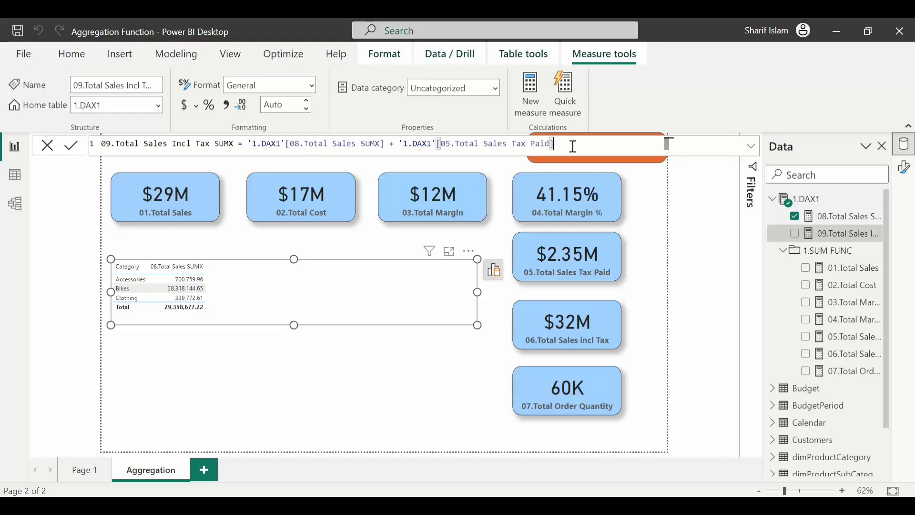
{"action": "type", "text": ")"}
{"action": "key", "text": "BackSpace"}
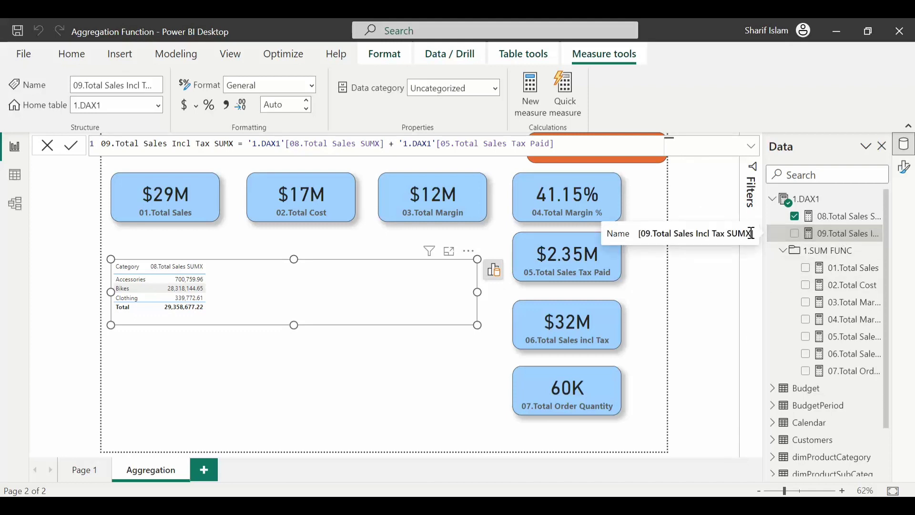
{"action": "left_click", "coordinate": [795, 233]}
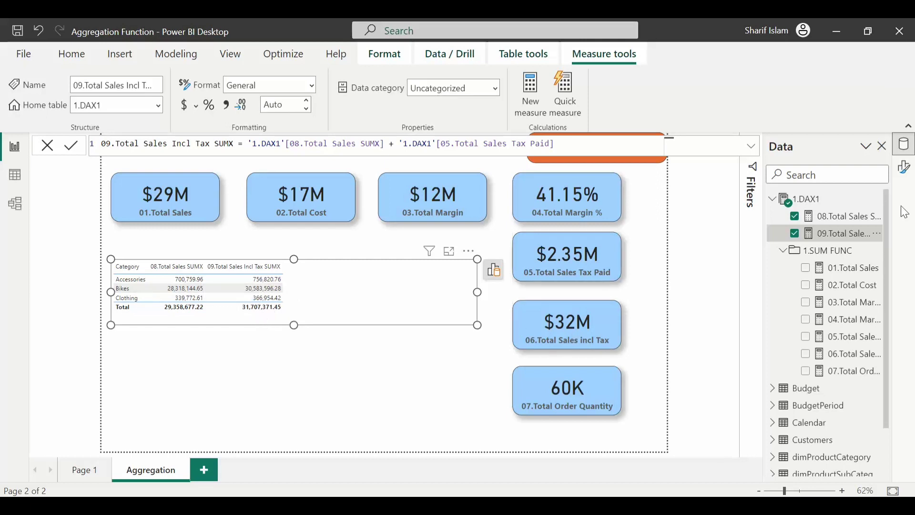
- Format the 08.Total Sales SUMX measure as currency with 0 decimal places
{"action": "left_click", "coordinate": [837, 217]}
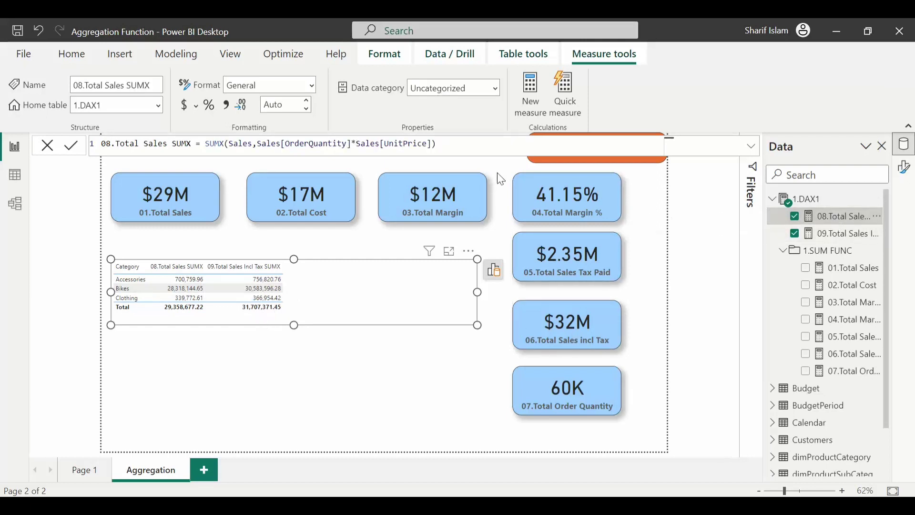
{"action": "left_click", "coordinate": [184, 108]}
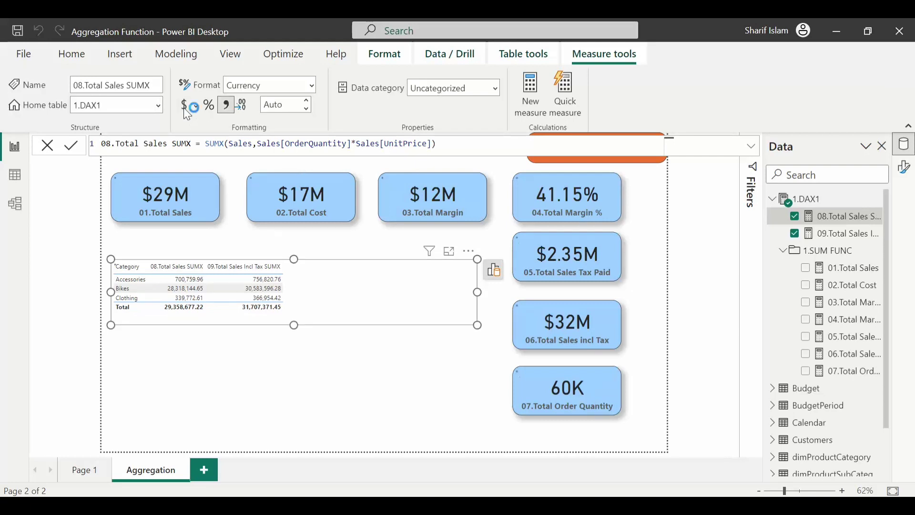
{"action": "left_click", "coordinate": [291, 105]}
{"action": "type", "text": "0"}
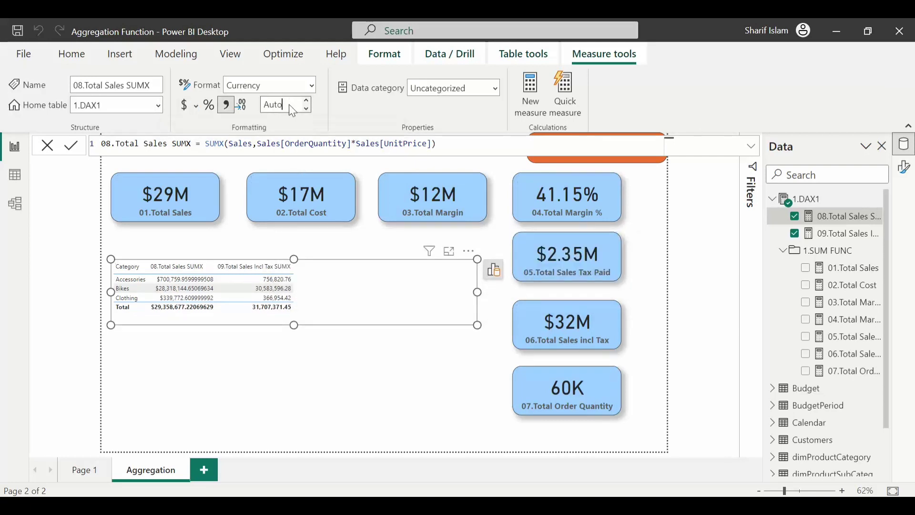
{"action": "key", "text": "Return"}
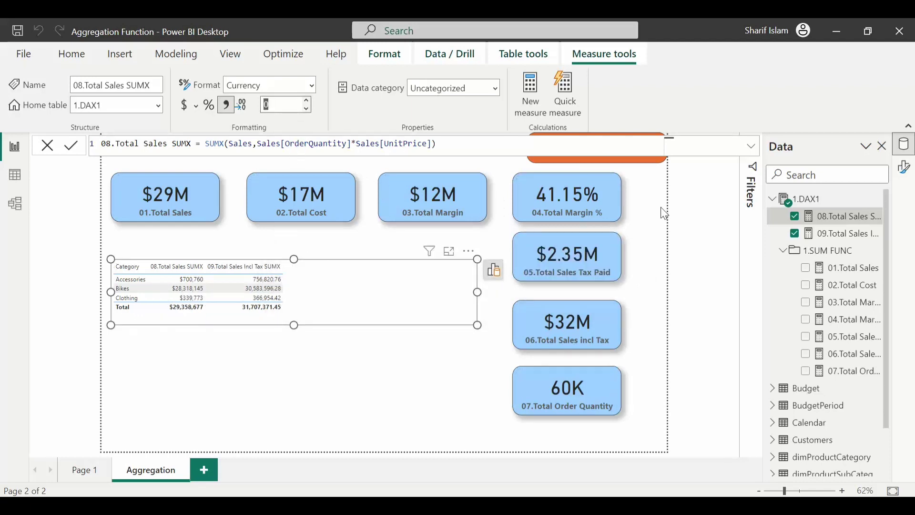
- Format the 09.Total Sales Incl Tax SUMX measure as currency with 0 decimal places
{"action": "left_click", "coordinate": [857, 236]}
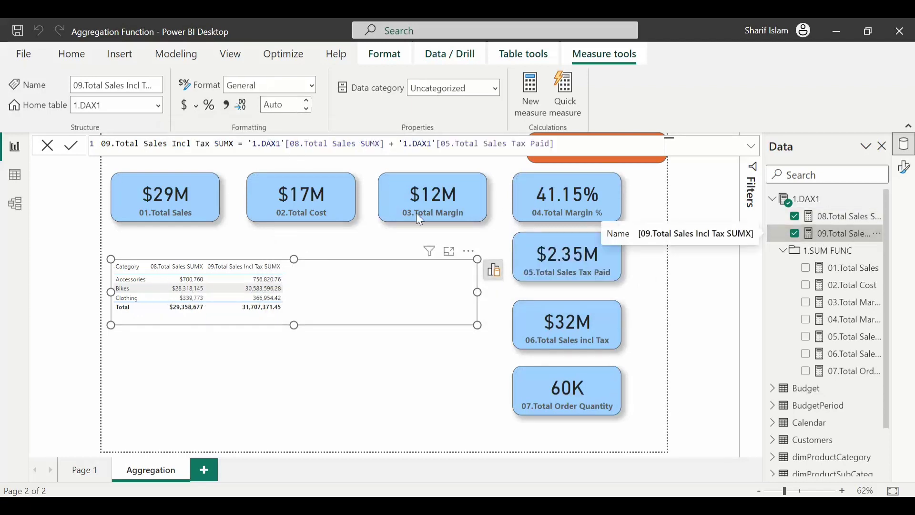
{"action": "left_click", "coordinate": [188, 108]}
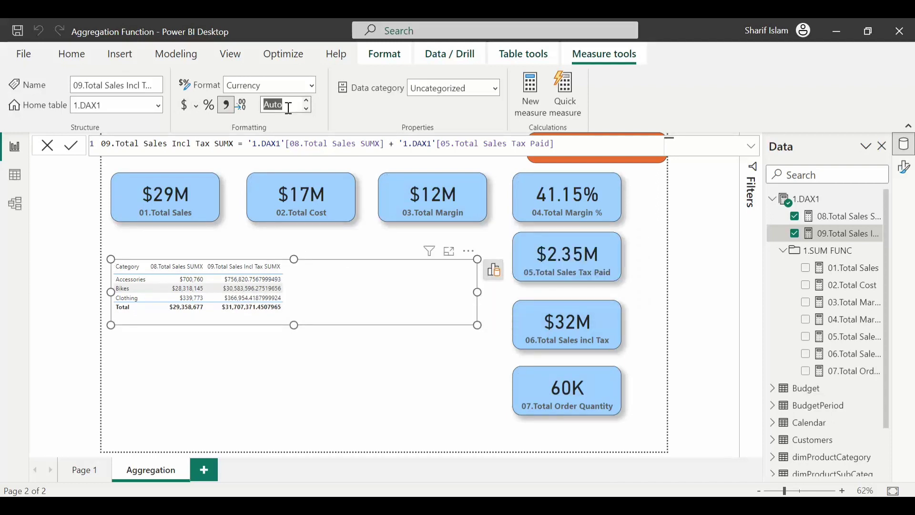
{"action": "double_click", "coordinate": [289, 109]}
{"action": "type", "text": "0"}
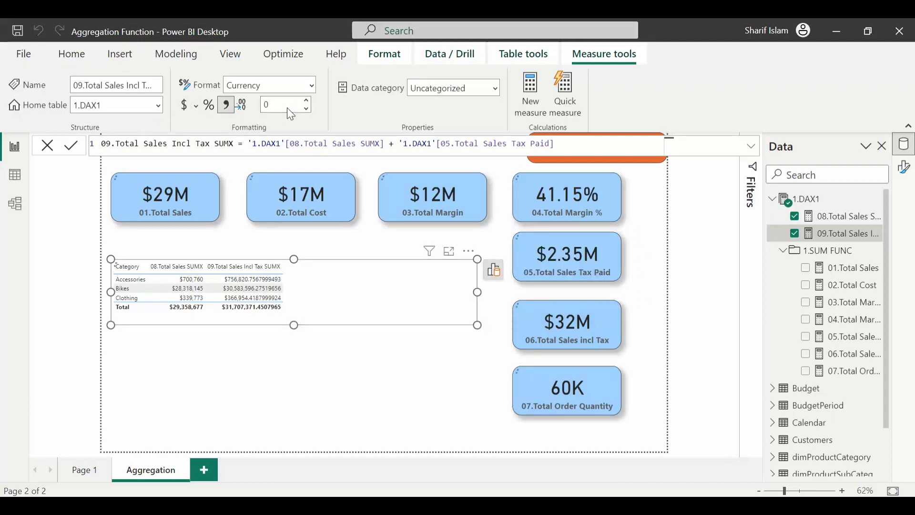
{"action": "key", "text": "Return"}
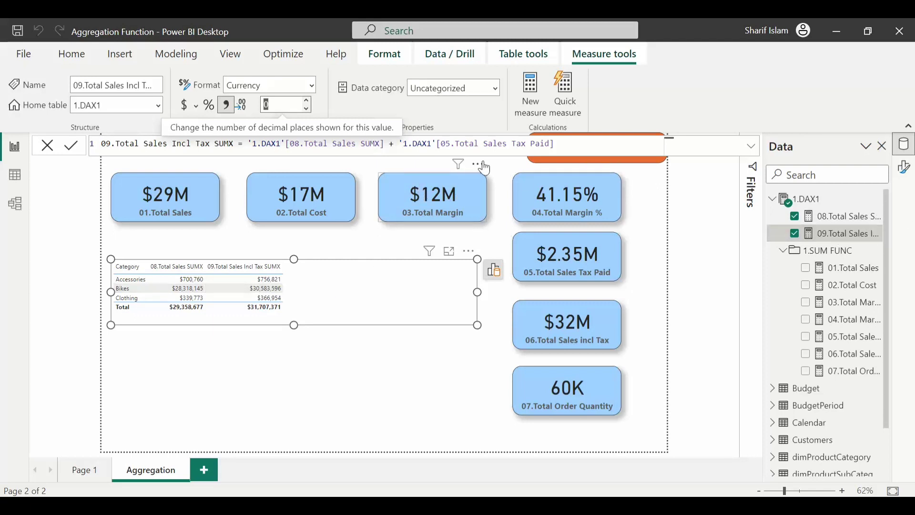
- Create a measure in the 1.DAX1 table named 10.Total Sales Incl Freight, starting its formula with '1.DAX1'[08.Total Sales SUMX]
{"action": "left_click", "coordinate": [823, 204]}
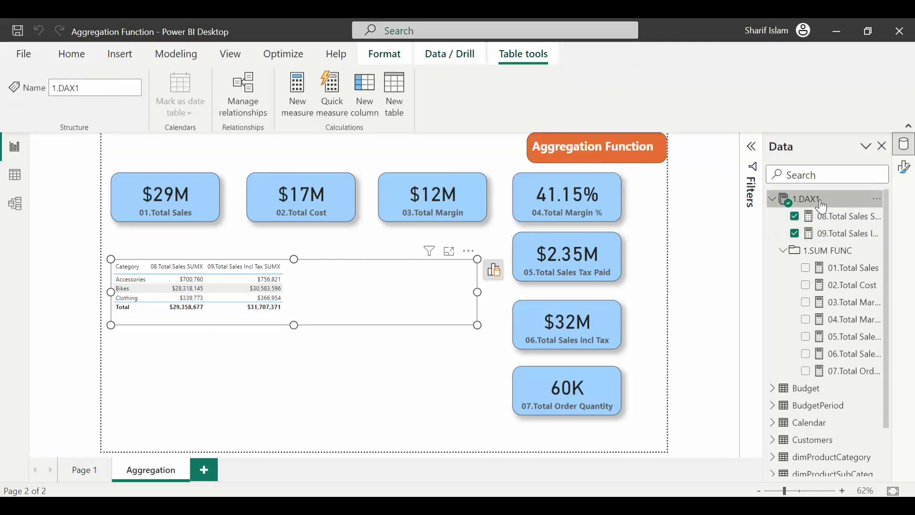
{"action": "left_click", "coordinate": [303, 101]}
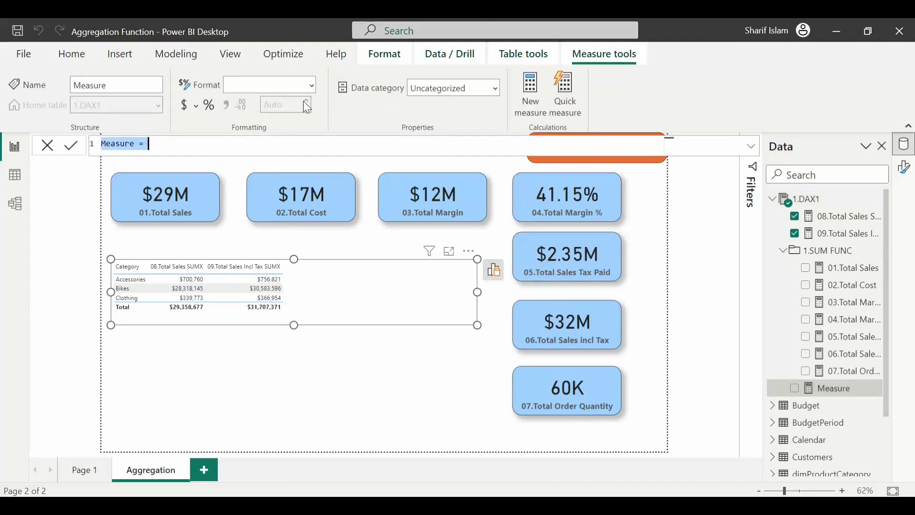
{"action": "type", "text": "10.Total Sales Incl Fr"}
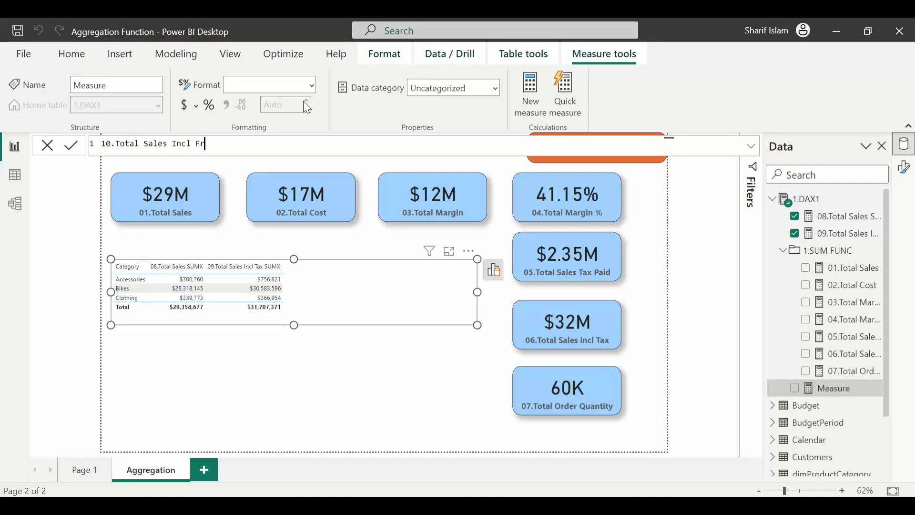
{"action": "type", "text": "ht"}
{"action": "type", "text": "= dax"}
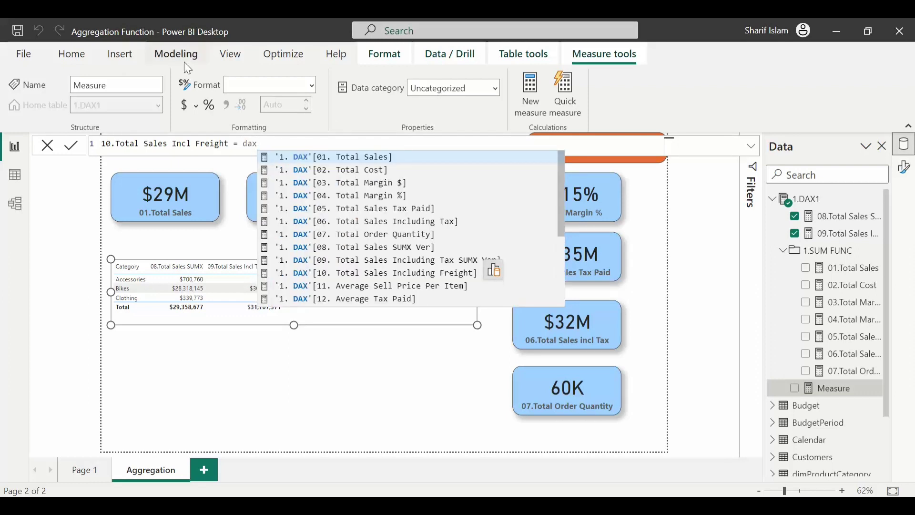
{"action": "scroll", "coordinate": [331, 243], "scroll_direction": "down", "scroll_amount": 3}
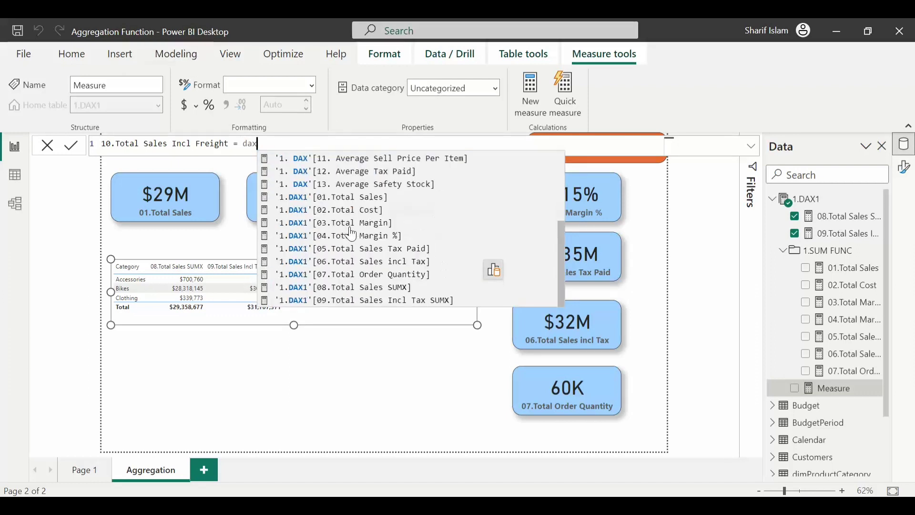
{"action": "left_click", "coordinate": [386, 288]}
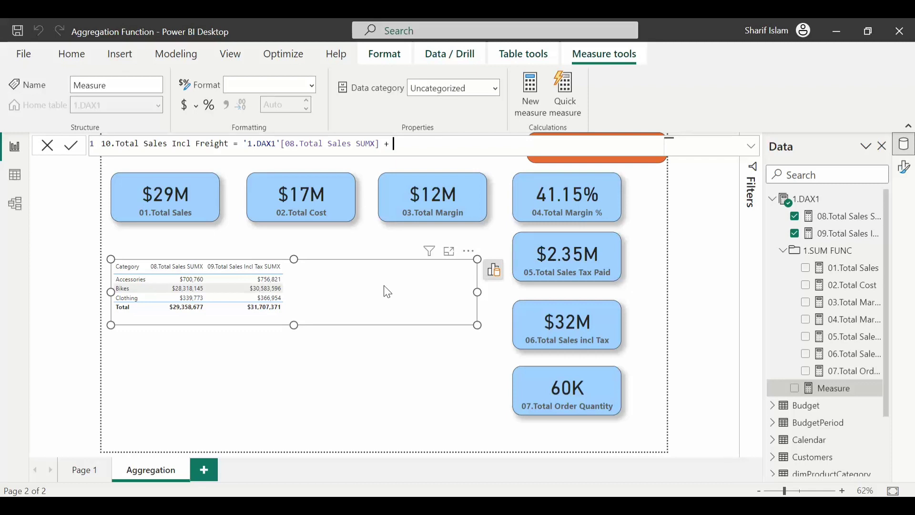
- Add SUM(Sales[Freight]) to the total sales reference in the freight measure's formula and commit the measure
{"action": "type", "text": "+ sum"}
{"action": "key", "text": "Tab"}
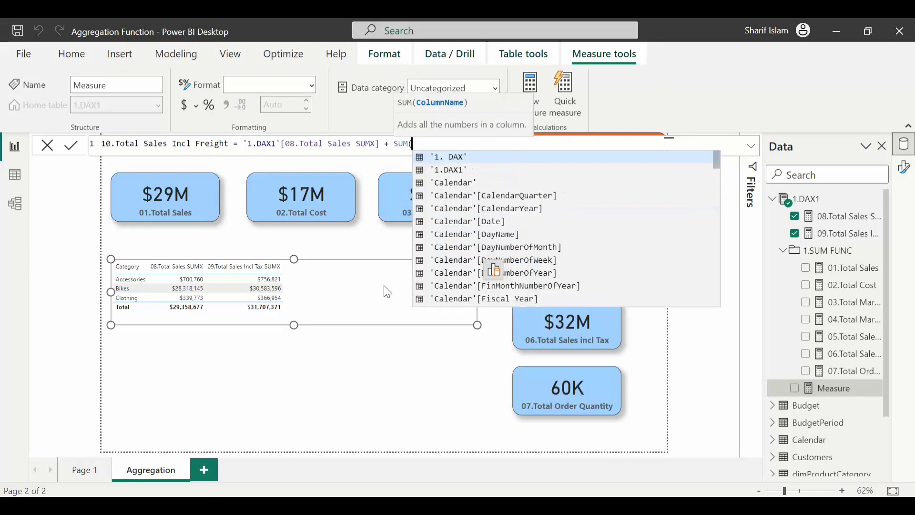
{"action": "type", "text": "sa"}
{"action": "key", "text": "Tab"}
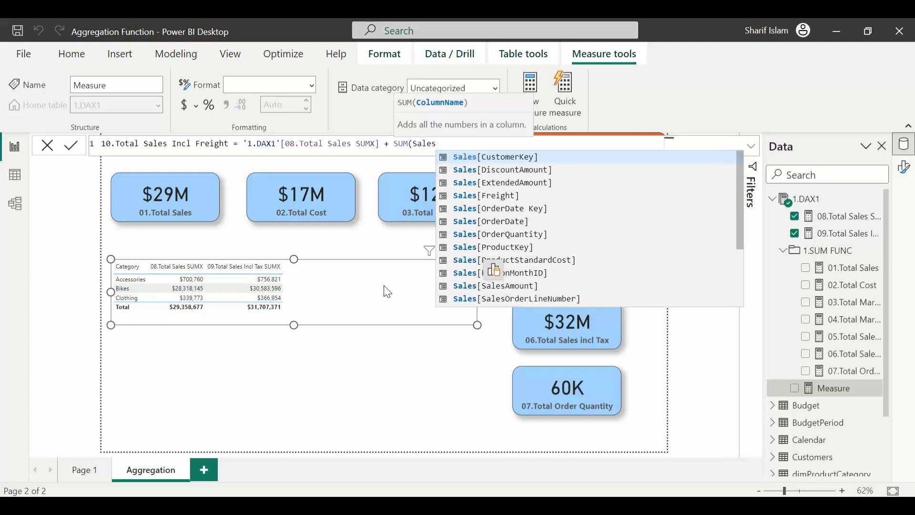
{"action": "type", "text": "["}
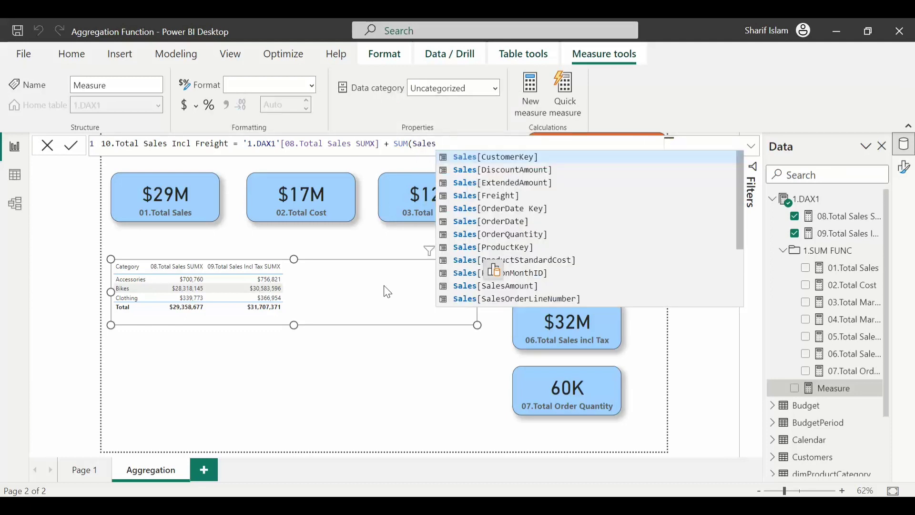
{"action": "type", "text": "fr"}
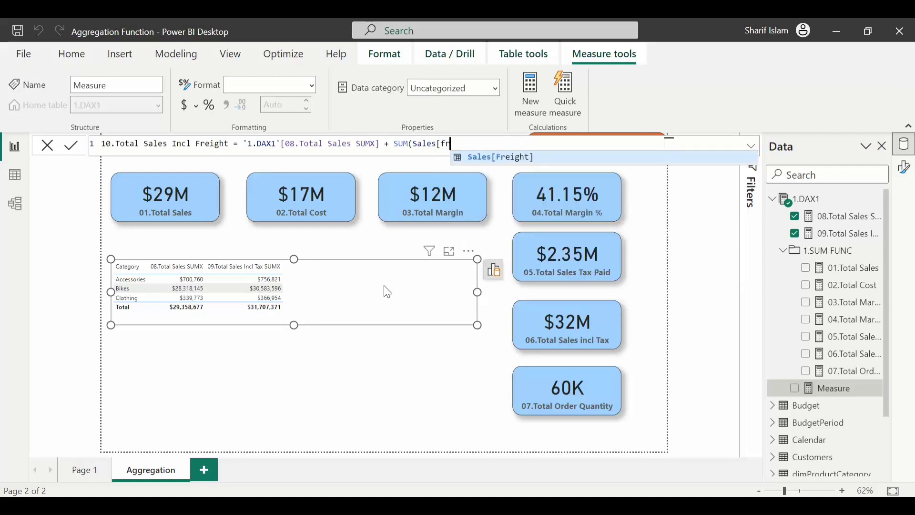
{"action": "key", "text": "Tab"}
{"action": "type", "text": ")"}
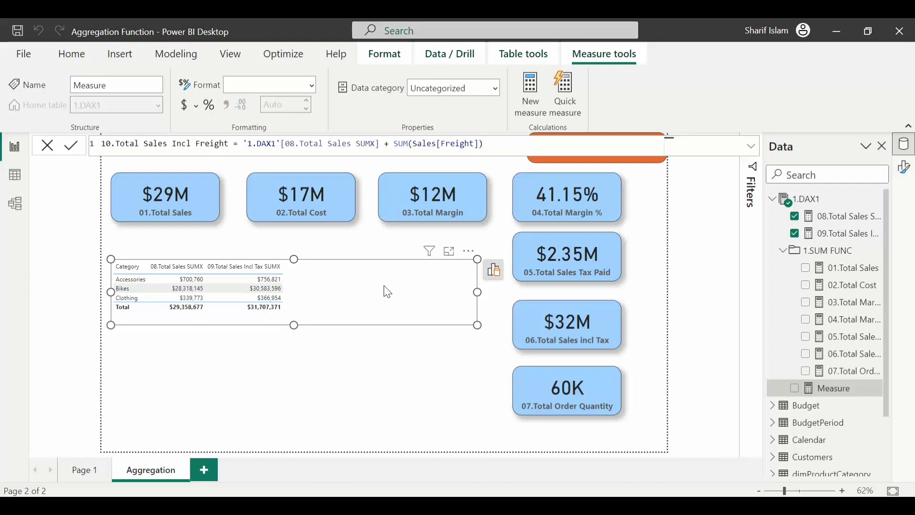
{"action": "left_click", "coordinate": [388, 292]}
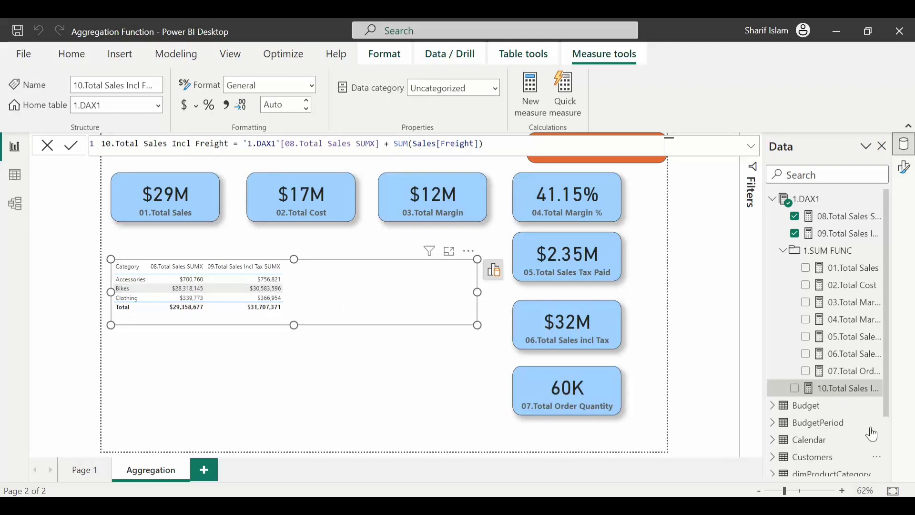
- Add 10.Total Sales Incl Freight to the category table and format it as currency with 0 decimal places
{"action": "left_click", "coordinate": [794, 391]}
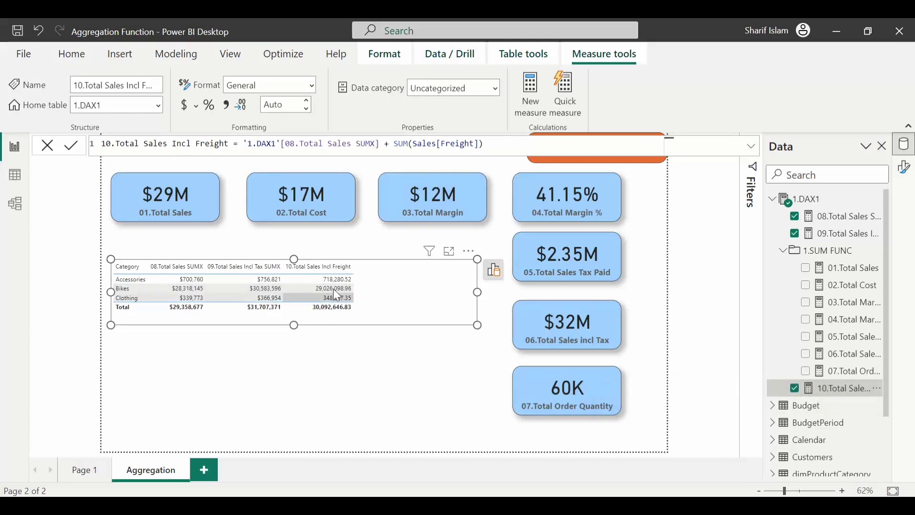
{"action": "left_click", "coordinate": [186, 109]}
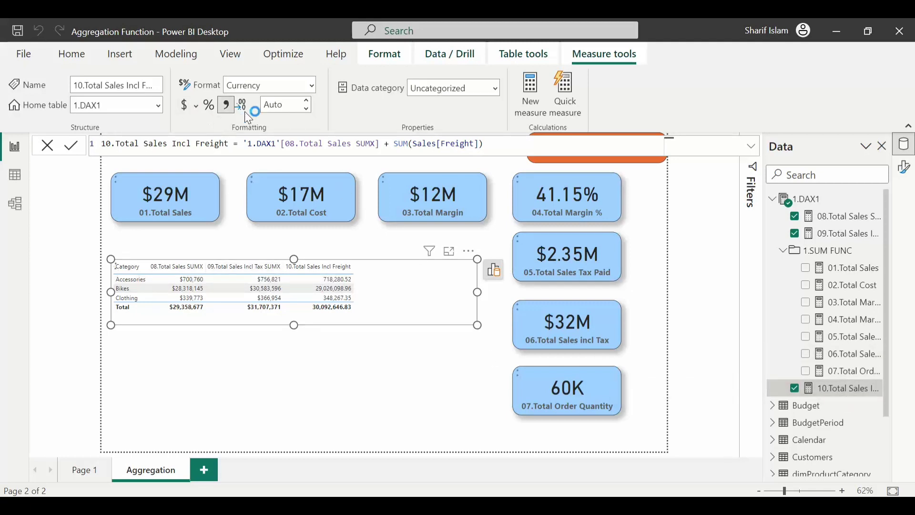
{"action": "left_click", "coordinate": [287, 104]}
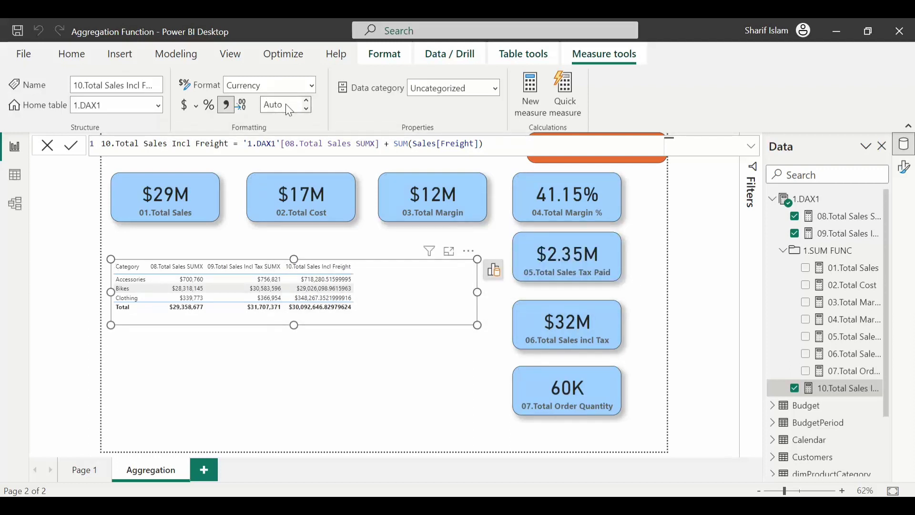
{"action": "type", "text": "0"}
{"action": "key", "text": "Return"}
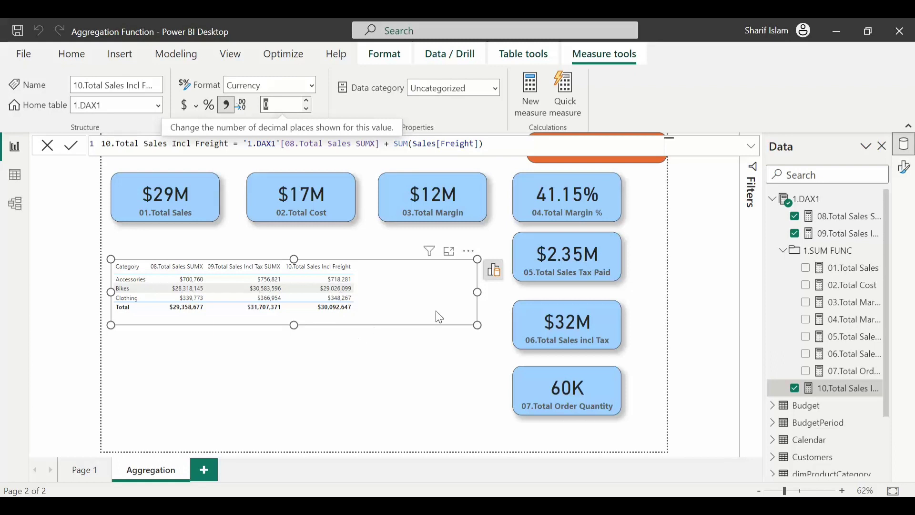
- Open the formatting settings of the category table and look through its background and style options
{"action": "left_click", "coordinate": [455, 374]}
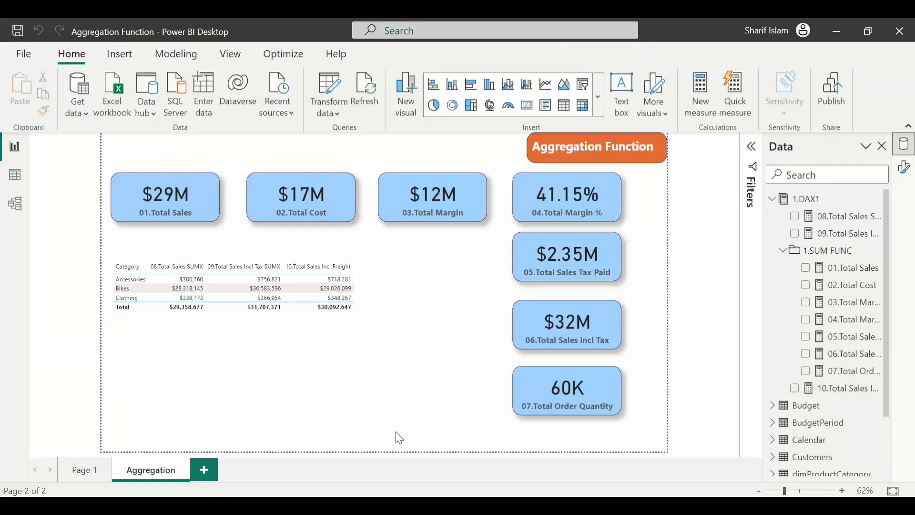
{"action": "left_click", "coordinate": [392, 274]}
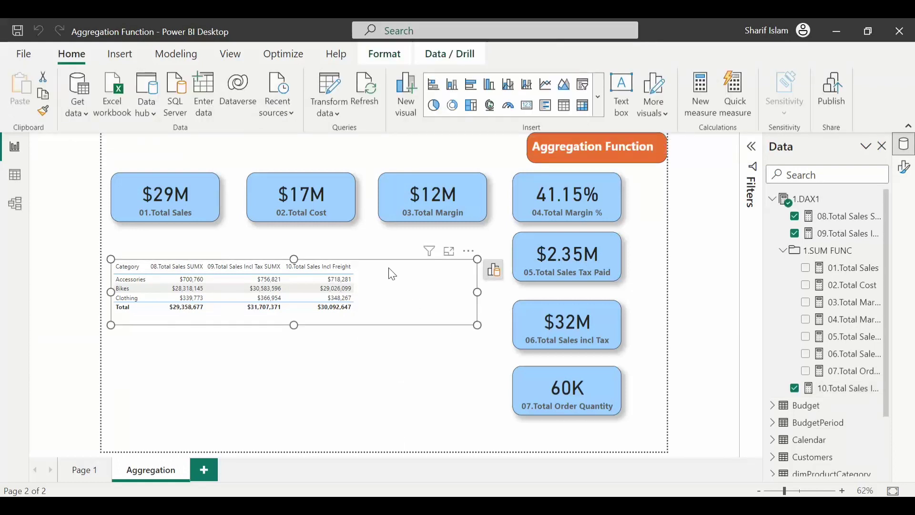
{"action": "left_click", "coordinate": [908, 168]}
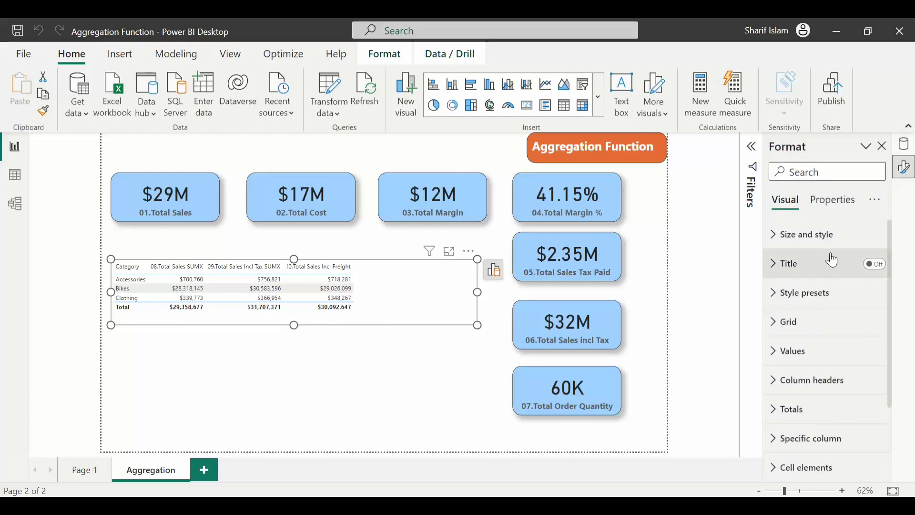
{"action": "left_click", "coordinate": [838, 232]}
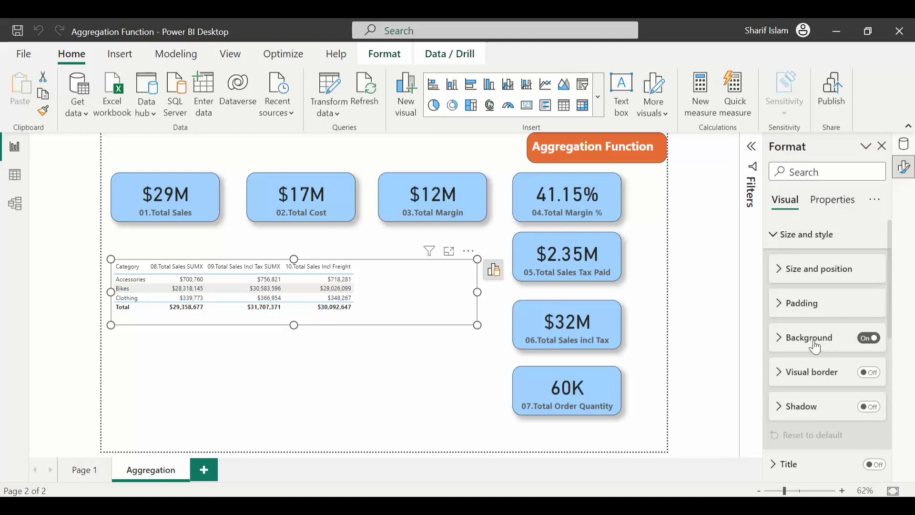
{"action": "left_click", "coordinate": [834, 339]}
{"action": "scroll", "coordinate": [834, 341], "scroll_direction": "down", "scroll_amount": 5}
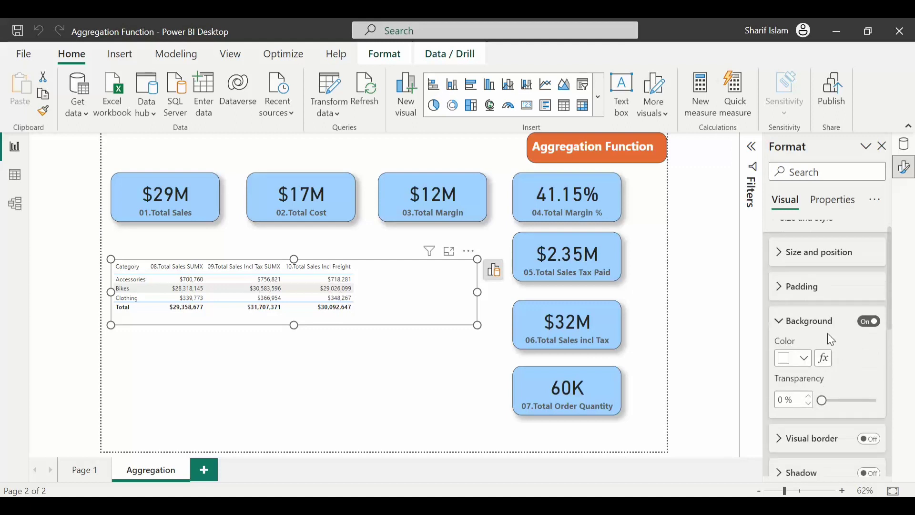
{"action": "scroll", "coordinate": [834, 330], "scroll_direction": "down", "scroll_amount": 5}
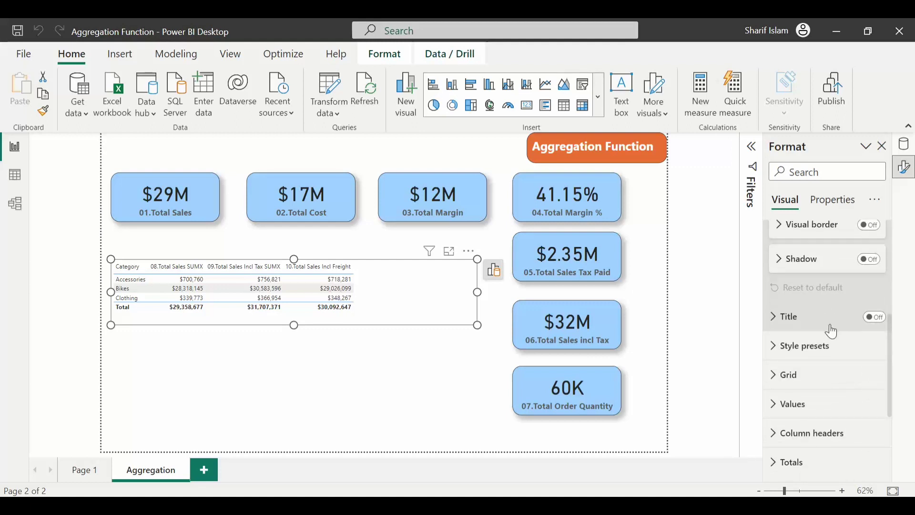
{"action": "scroll", "coordinate": [835, 331], "scroll_direction": "down", "scroll_amount": 2}
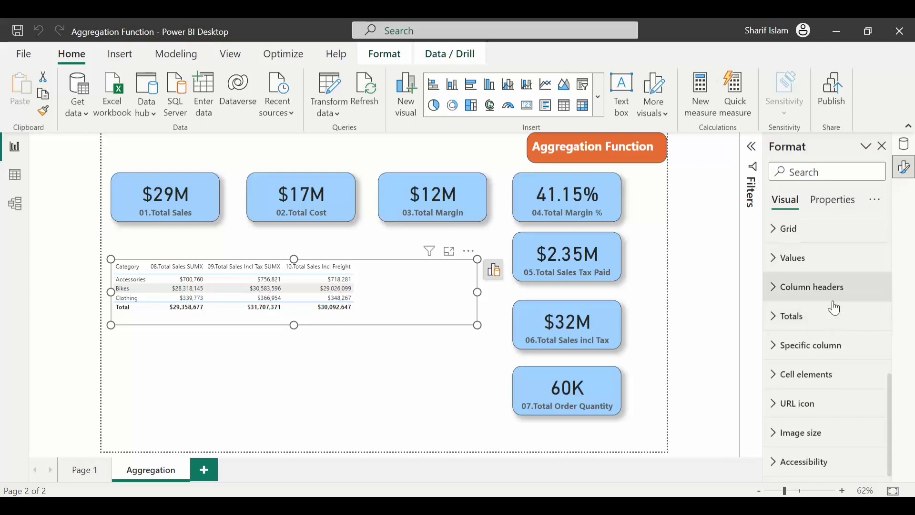
- Try light orange as the category table's column header text color, and replace it with black
{"action": "left_click", "coordinate": [835, 288]}
{"action": "scroll", "coordinate": [837, 377], "scroll_direction": "down", "scroll_amount": 2}
{"action": "left_click", "coordinate": [805, 342]}
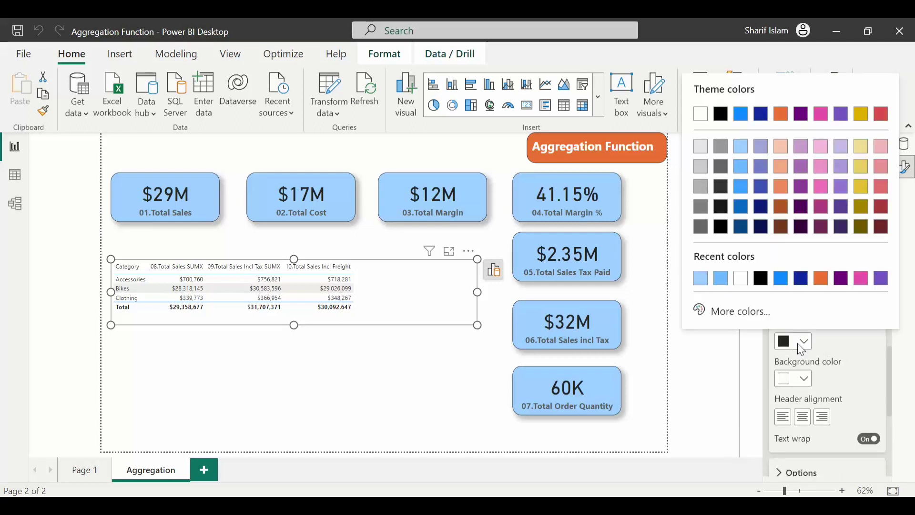
{"action": "left_click", "coordinate": [786, 149]}
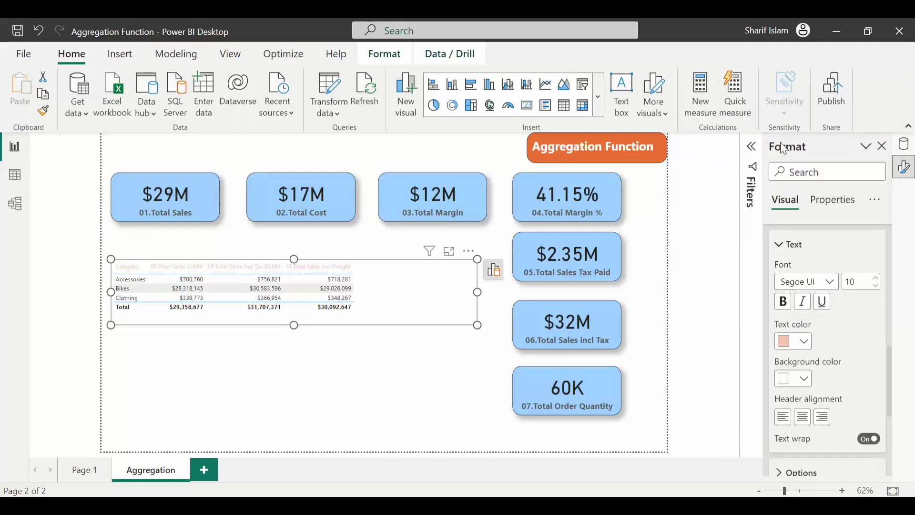
{"action": "left_click", "coordinate": [803, 341]}
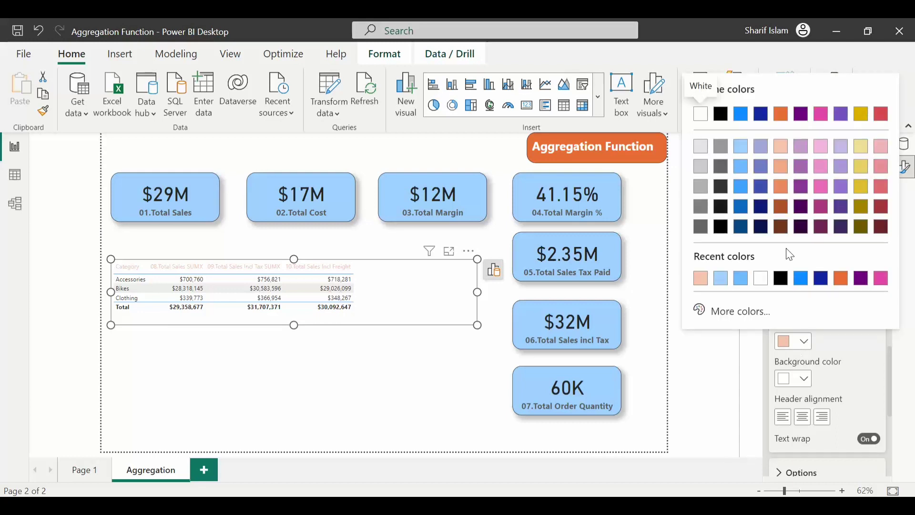
{"action": "left_click", "coordinate": [781, 280]}
- Examine the table's background, column header and specific column settings for where the header fill can be changed
{"action": "scroll", "coordinate": [861, 348], "scroll_direction": "up", "scroll_amount": 10}
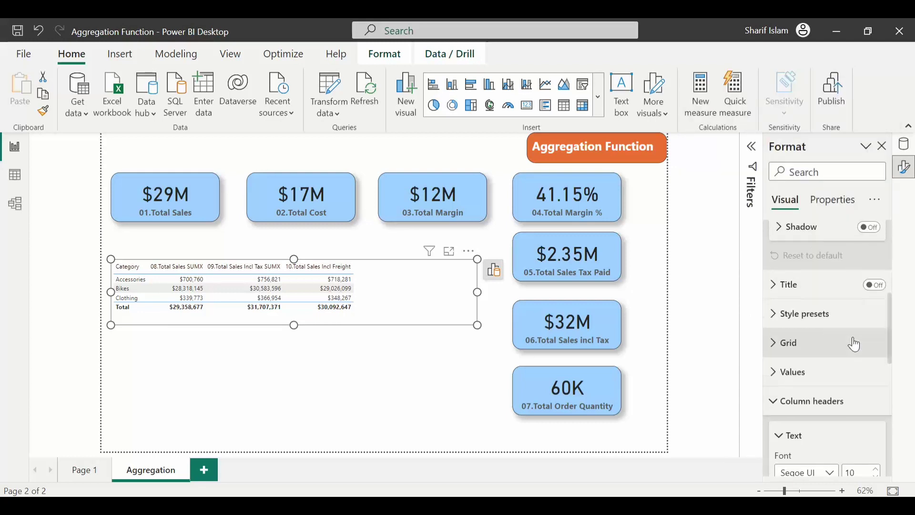
{"action": "scroll", "coordinate": [847, 306], "scroll_direction": "up", "scroll_amount": 3}
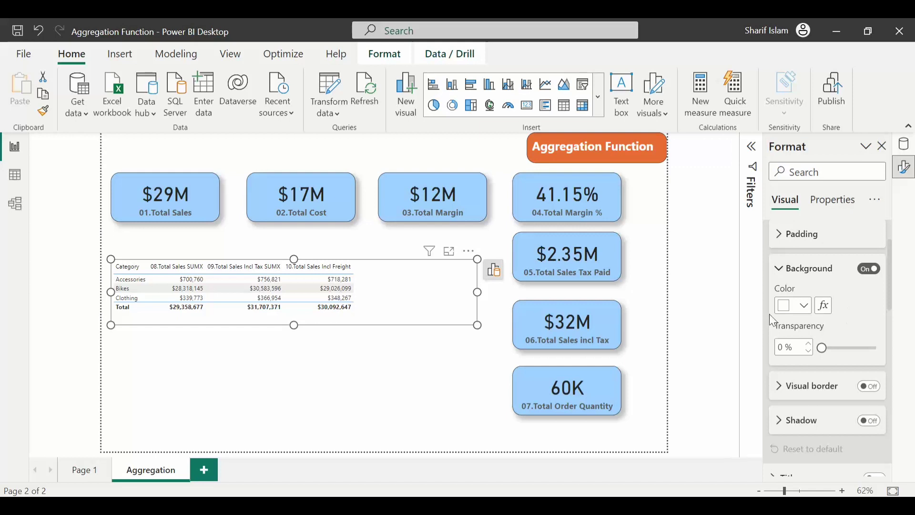
{"action": "left_click", "coordinate": [805, 260]}
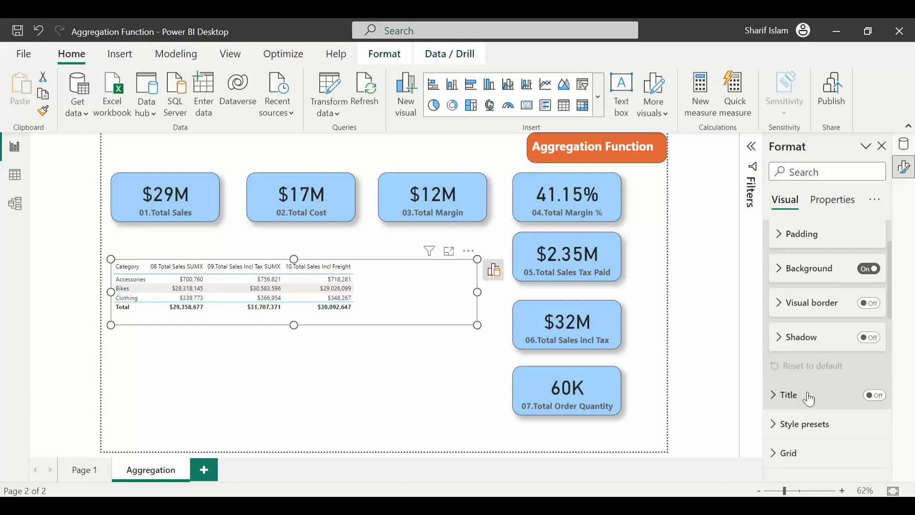
{"action": "scroll", "coordinate": [810, 399], "scroll_direction": "down", "scroll_amount": 4}
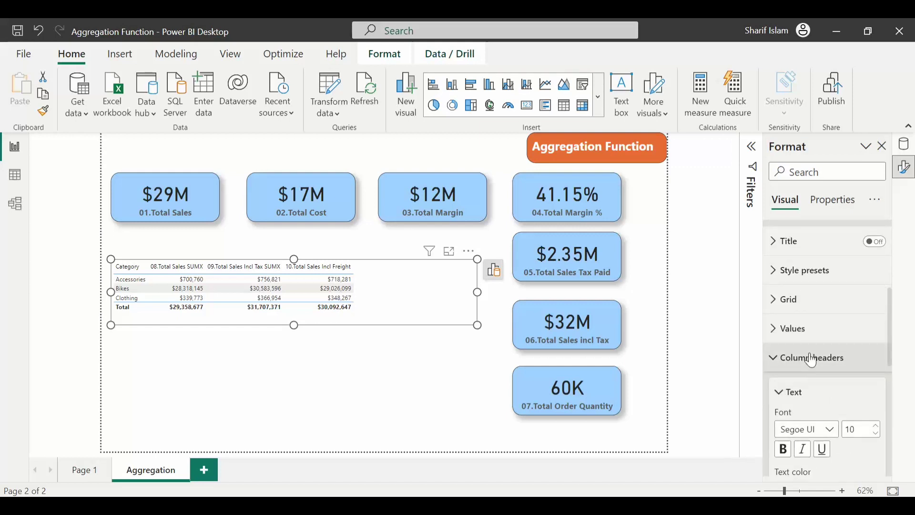
{"action": "left_click", "coordinate": [812, 360]}
{"action": "scroll", "coordinate": [812, 360], "scroll_direction": "down", "scroll_amount": 2}
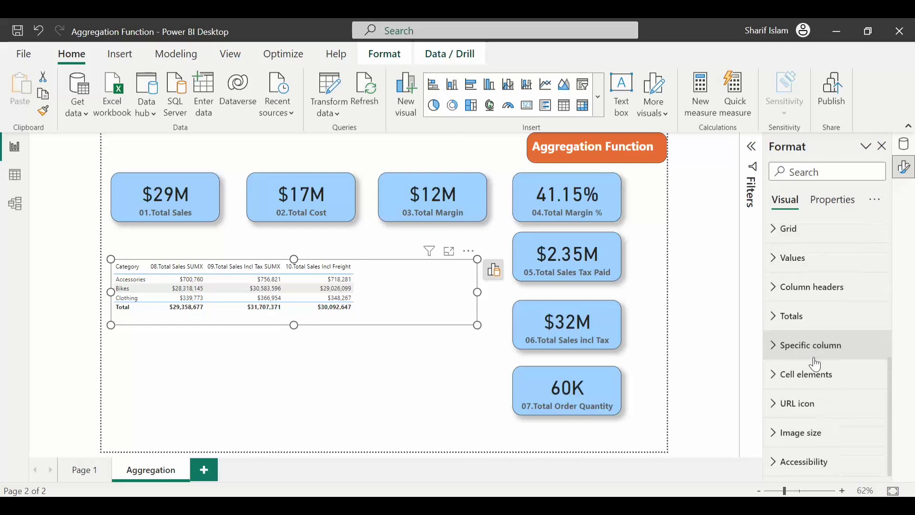
{"action": "left_click", "coordinate": [844, 358]}
{"action": "scroll", "coordinate": [843, 359], "scroll_direction": "down", "scroll_amount": 3}
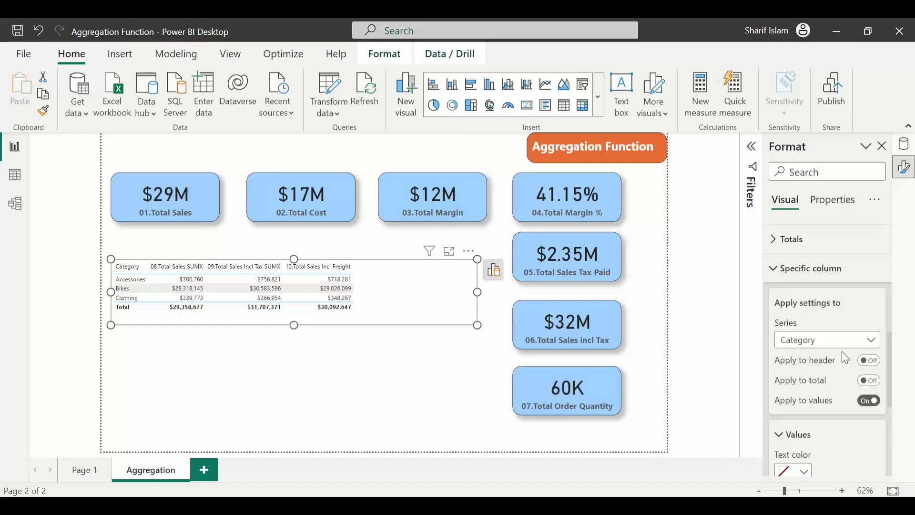
{"action": "scroll", "coordinate": [843, 352], "scroll_direction": "down", "scroll_amount": 2}
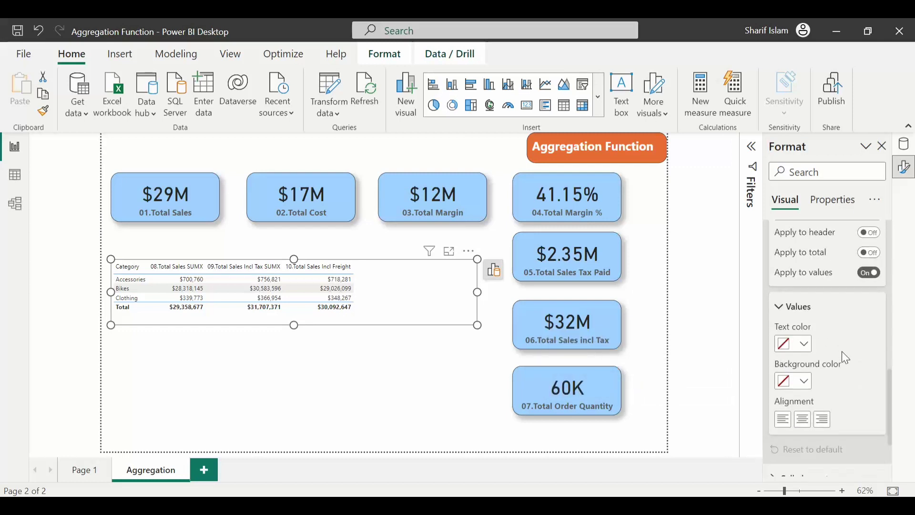
{"action": "scroll", "coordinate": [843, 352], "scroll_direction": "up", "scroll_amount": 2}
{"action": "scroll", "coordinate": [845, 357], "scroll_direction": "up", "scroll_amount": 10}
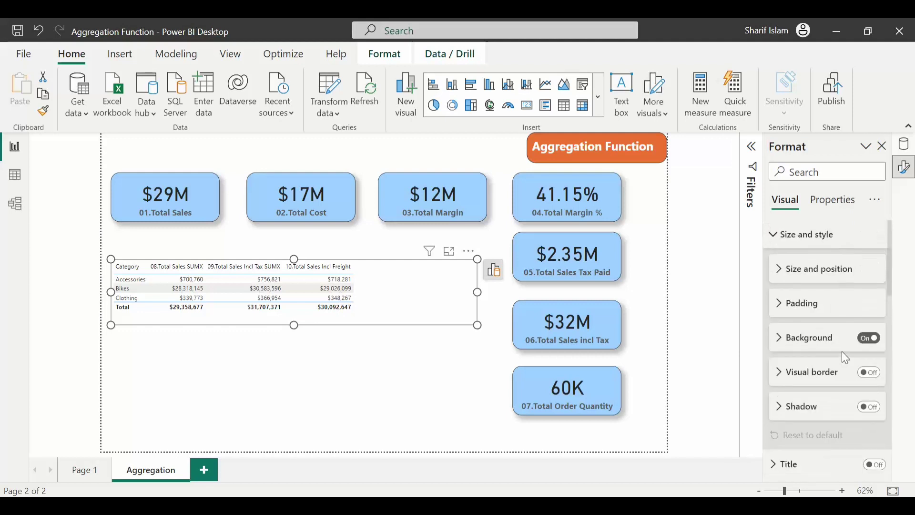
{"action": "left_click", "coordinate": [795, 339]}
{"action": "scroll", "coordinate": [795, 340], "scroll_direction": "down", "scroll_amount": 5}
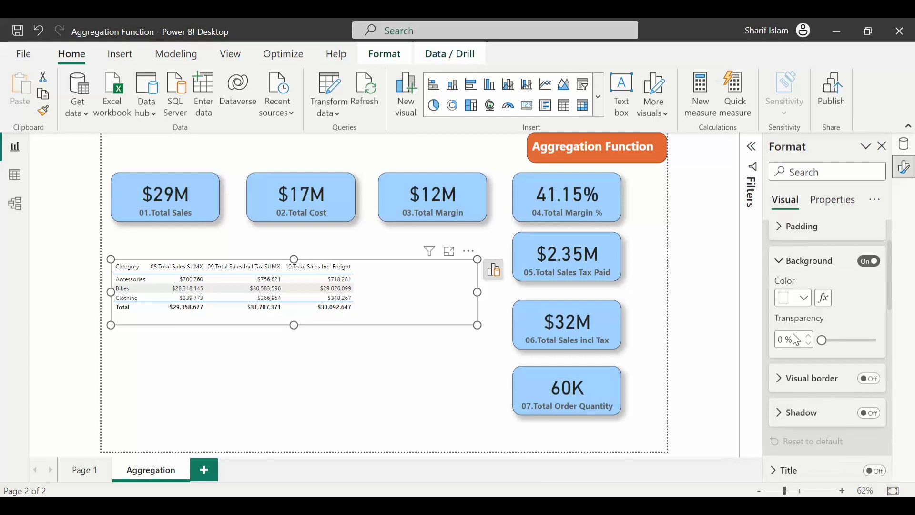
{"action": "scroll", "coordinate": [795, 340], "scroll_direction": "down", "scroll_amount": 3}
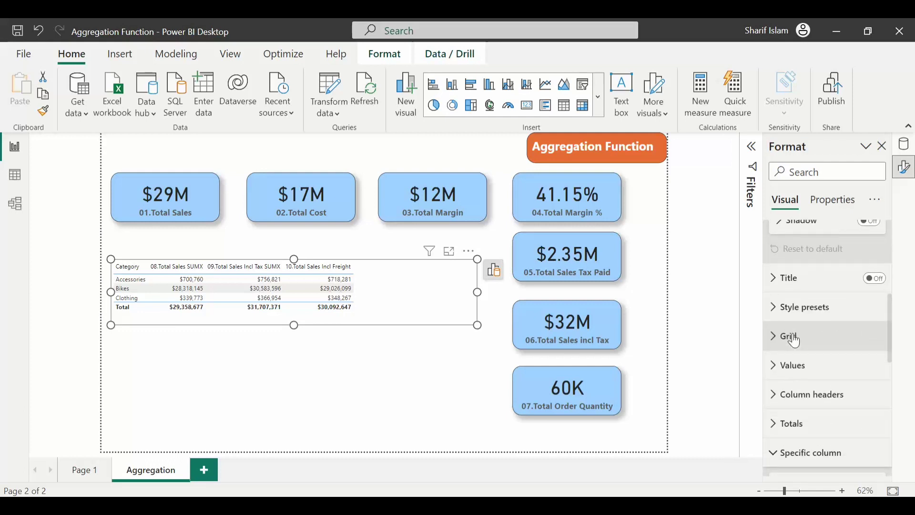
- Center the table's column headers and give them a light orange background color
{"action": "left_click", "coordinate": [813, 392]}
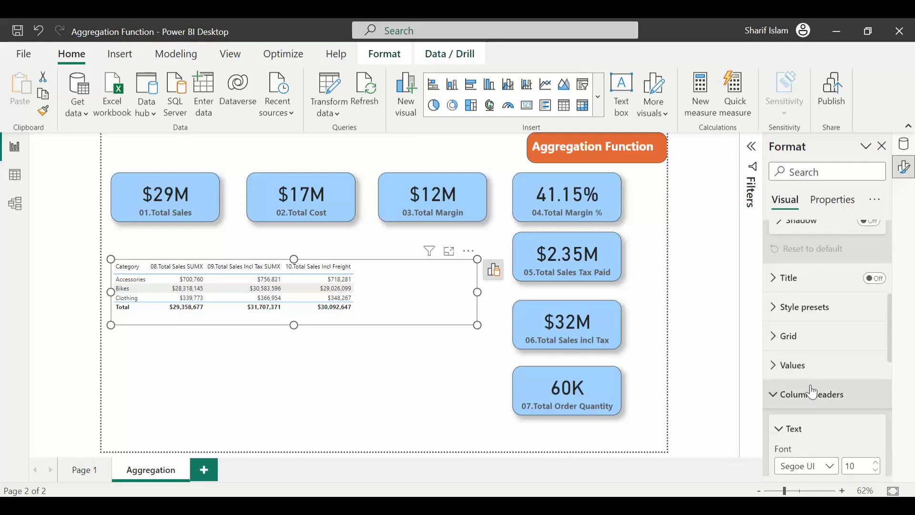
{"action": "scroll", "coordinate": [817, 343], "scroll_direction": "down", "scroll_amount": 5}
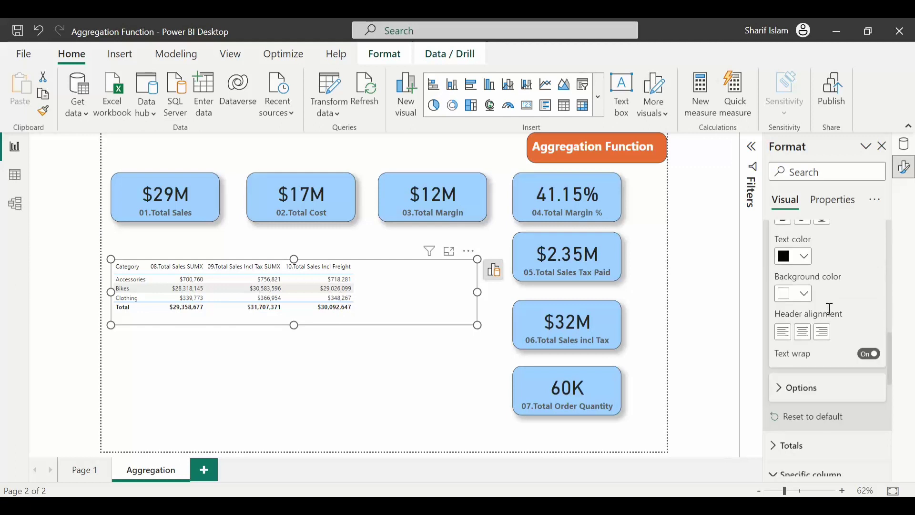
{"action": "left_click", "coordinate": [823, 396]}
{"action": "scroll", "coordinate": [837, 376], "scroll_direction": "down", "scroll_amount": 1}
{"action": "scroll", "coordinate": [836, 376], "scroll_direction": "up", "scroll_amount": 2}
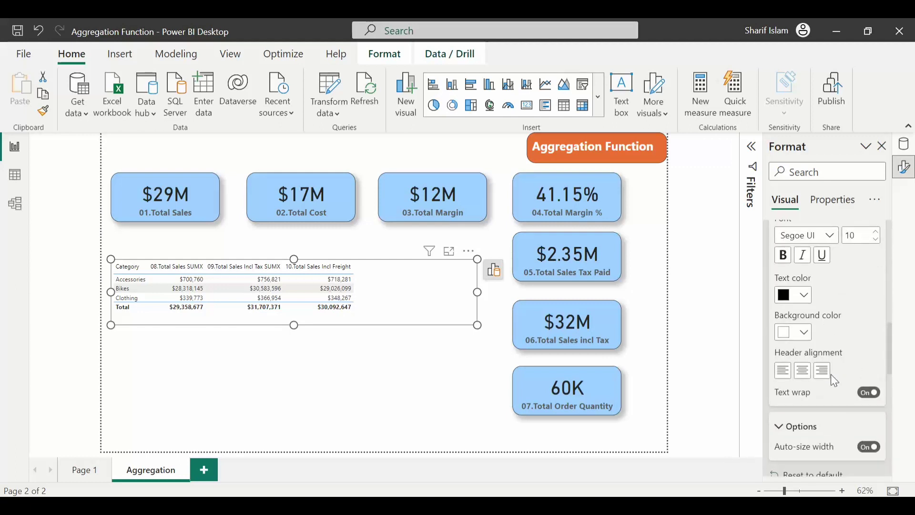
{"action": "left_click", "coordinate": [811, 374]}
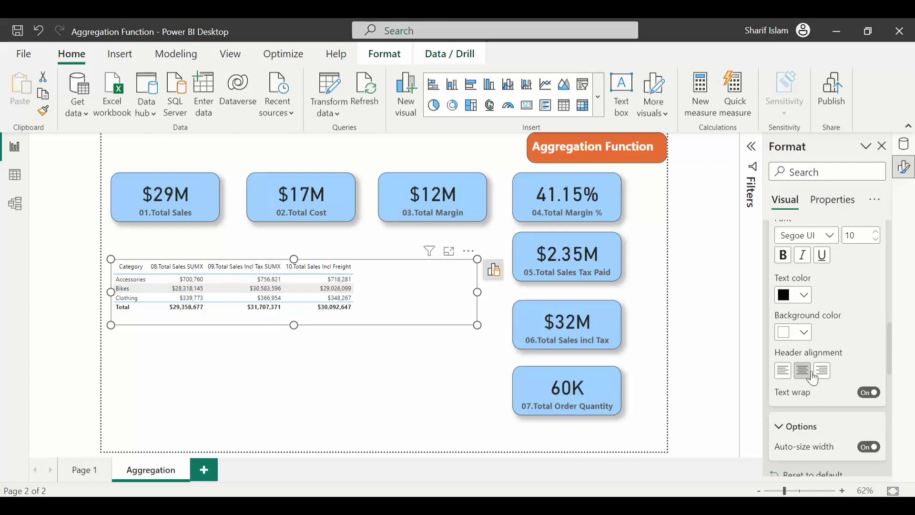
{"action": "left_click", "coordinate": [795, 337]}
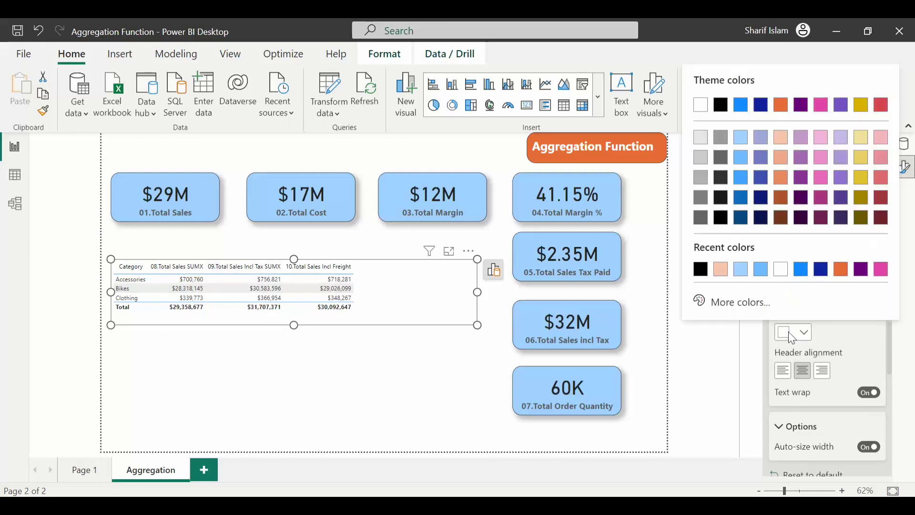
{"action": "left_click", "coordinate": [722, 271]}
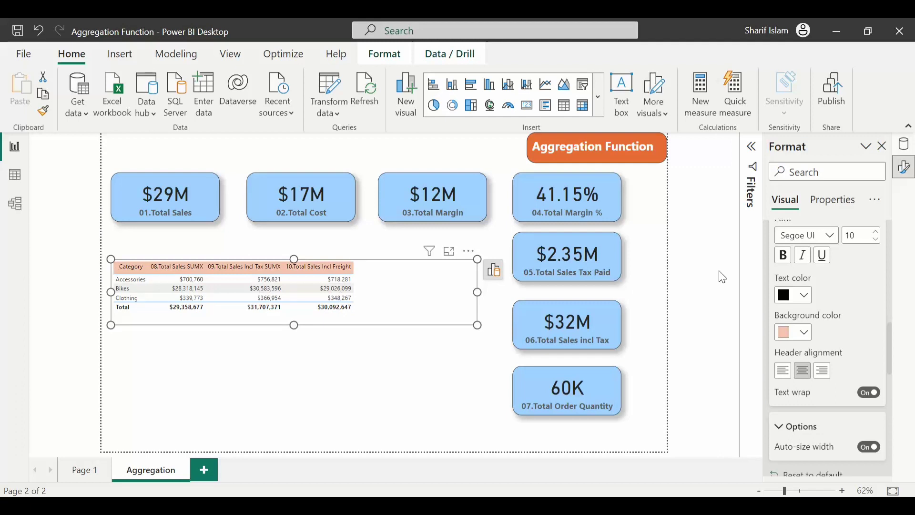
- Make the column header text bold at font size 15 and widen the table slightly to fit it
{"action": "scroll", "coordinate": [842, 377], "scroll_direction": "up", "scroll_amount": 2}
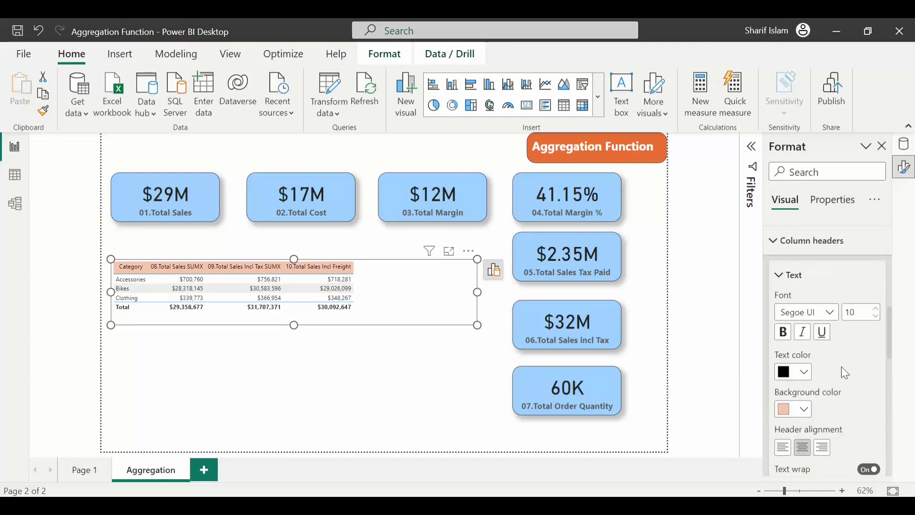
{"action": "left_click", "coordinate": [784, 339]}
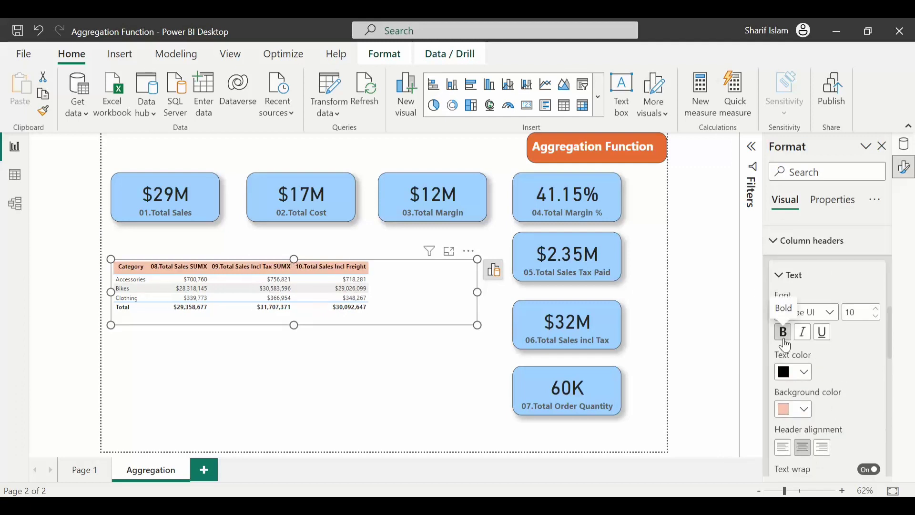
{"action": "left_click", "coordinate": [877, 309]}
{"action": "left_click", "coordinate": [877, 308]}
{"action": "left_click", "coordinate": [876, 309]}
{"action": "left_click", "coordinate": [877, 309]}
{"action": "left_click", "coordinate": [876, 309]}
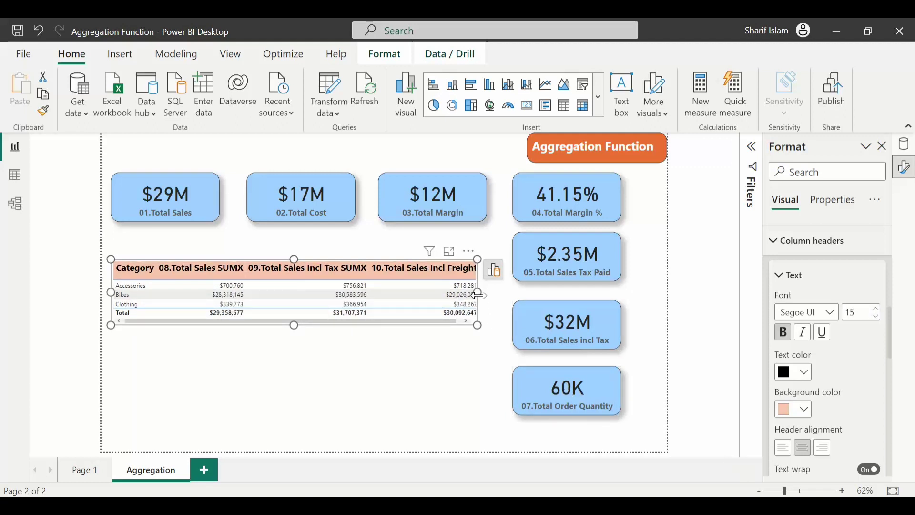
{"action": "left_click_drag", "start_coordinate": [480, 295], "coordinate": [486, 302]}
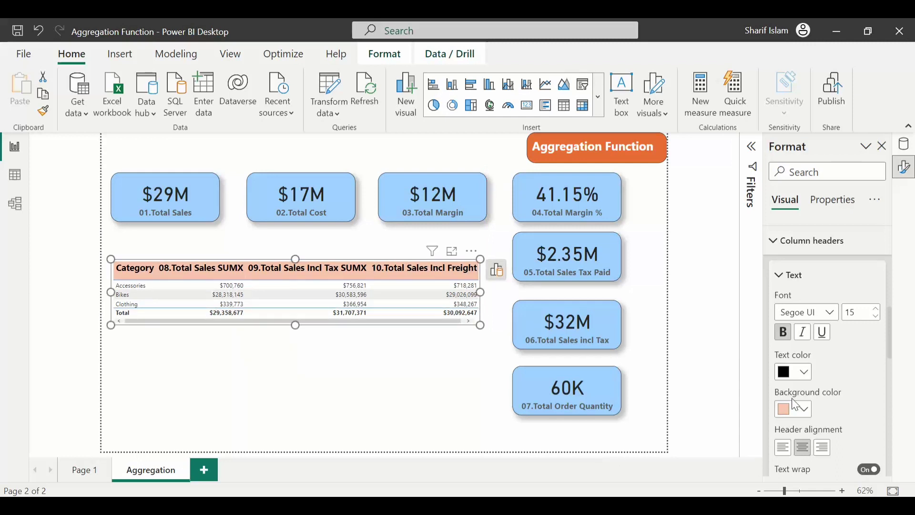
- Give the table's totals row a light orange background and set its font size to 12
{"action": "left_click", "coordinate": [803, 242]}
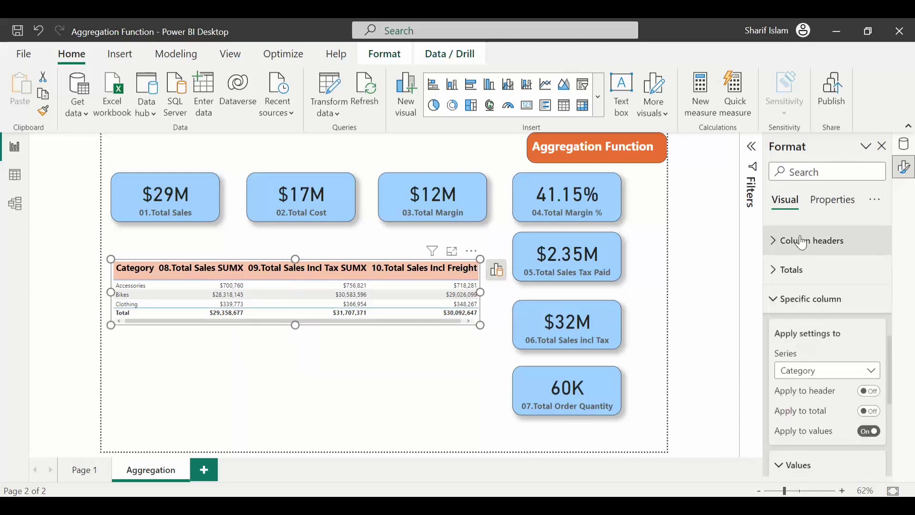
{"action": "left_click", "coordinate": [793, 271]}
{"action": "scroll", "coordinate": [814, 341], "scroll_direction": "down", "scroll_amount": 2}
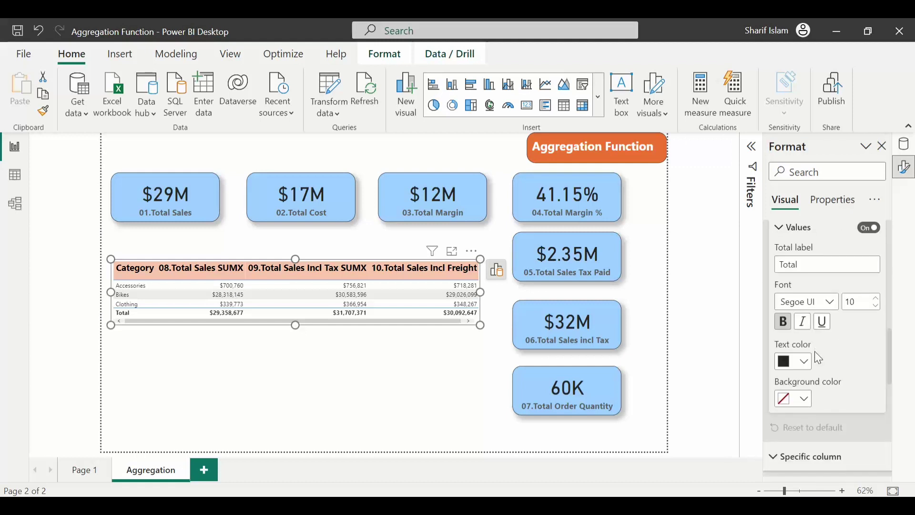
{"action": "left_click", "coordinate": [797, 403]}
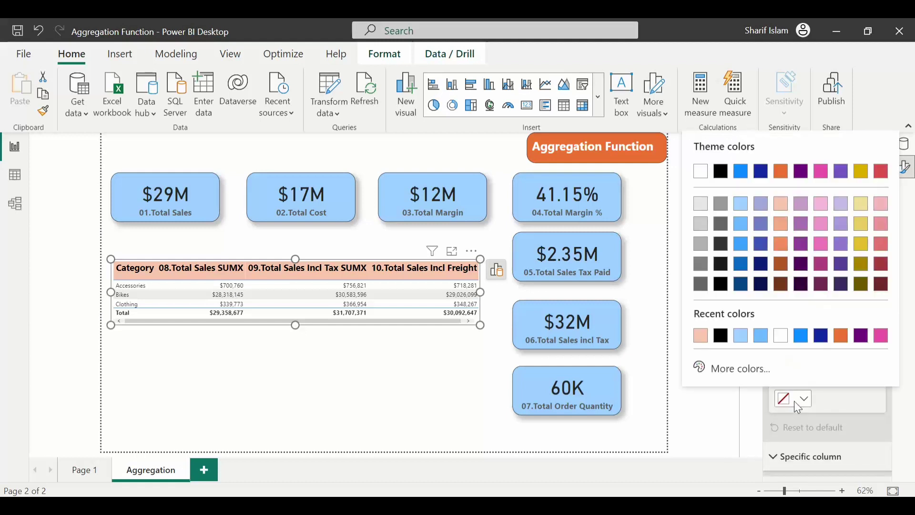
{"action": "left_click", "coordinate": [697, 329]}
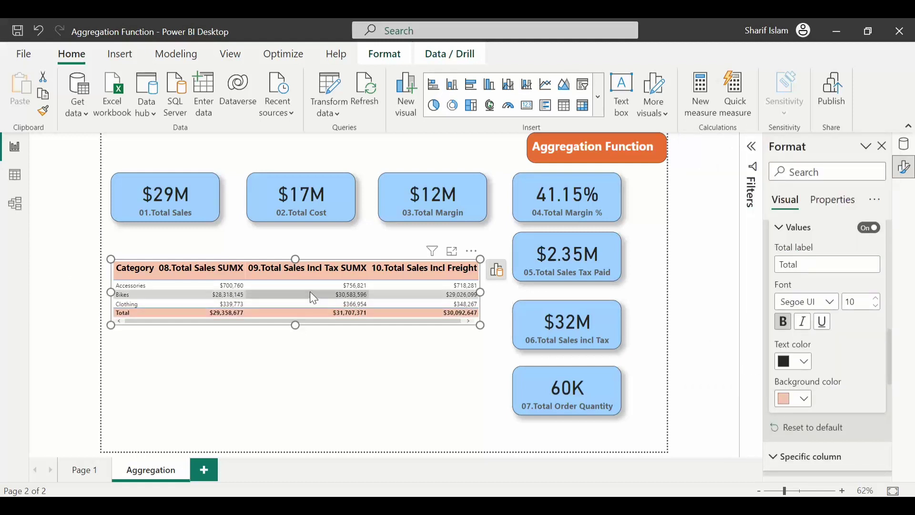
{"action": "left_click", "coordinate": [878, 299]}
{"action": "left_click", "coordinate": [877, 298]}
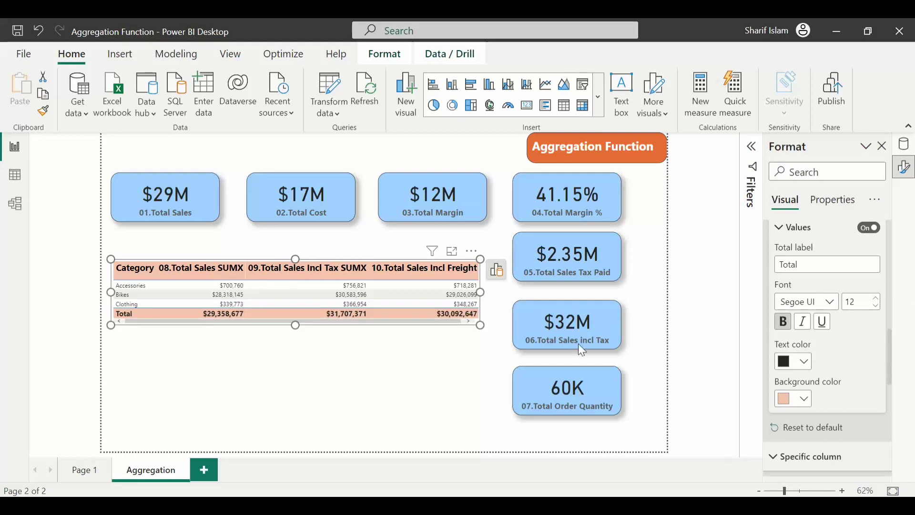
- Make the table's values bold at font size 13 and increase the table's height slightly to fit the rows
{"action": "scroll", "coordinate": [830, 296], "scroll_direction": "up", "scroll_amount": 2}
{"action": "left_click", "coordinate": [797, 302]}
{"action": "left_click", "coordinate": [795, 270]}
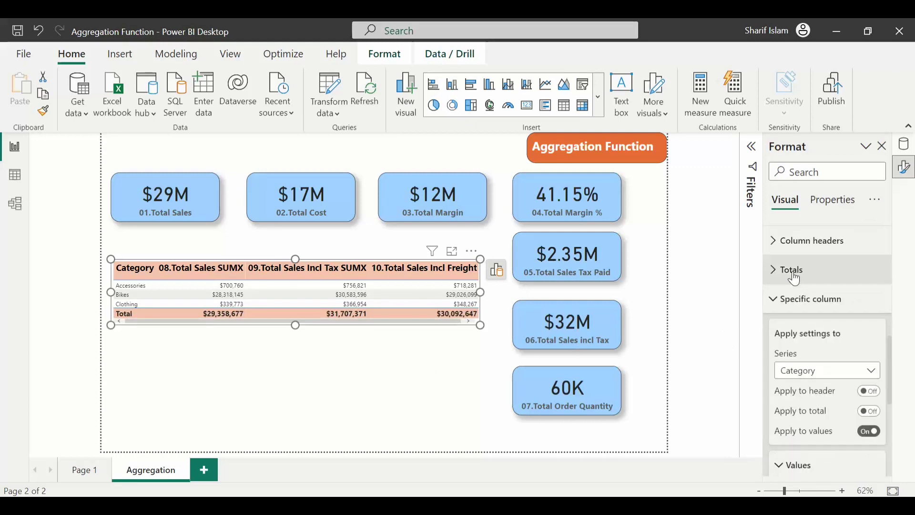
{"action": "left_click", "coordinate": [811, 299]}
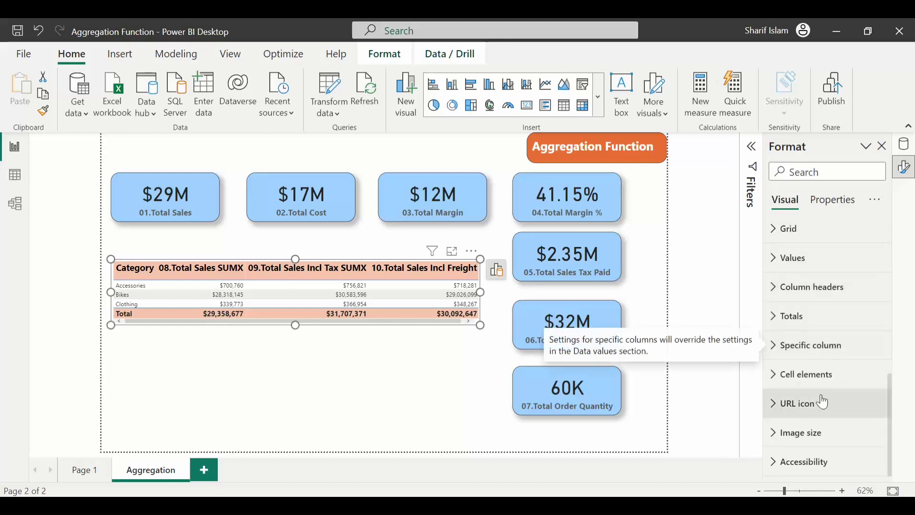
{"action": "scroll", "coordinate": [824, 357], "scroll_direction": "up", "scroll_amount": 2}
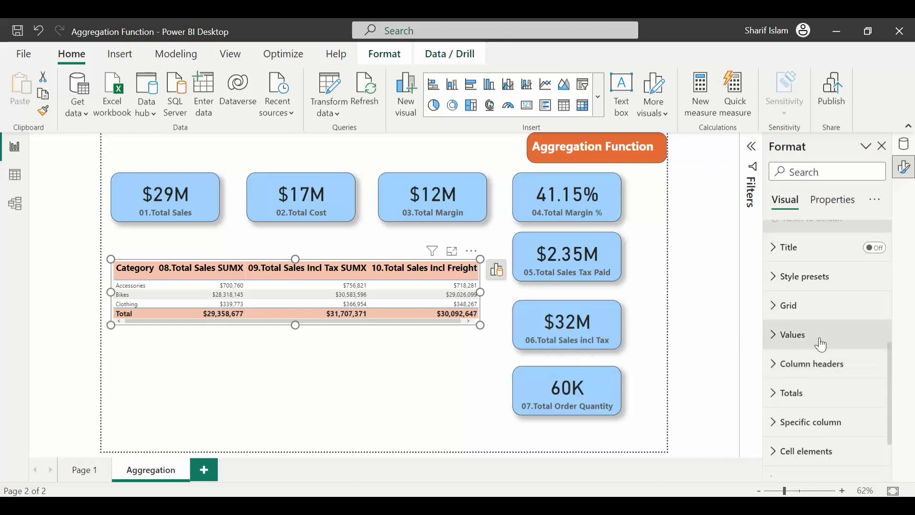
{"action": "left_click", "coordinate": [823, 340]}
{"action": "scroll", "coordinate": [826, 344], "scroll_direction": "down", "scroll_amount": 4}
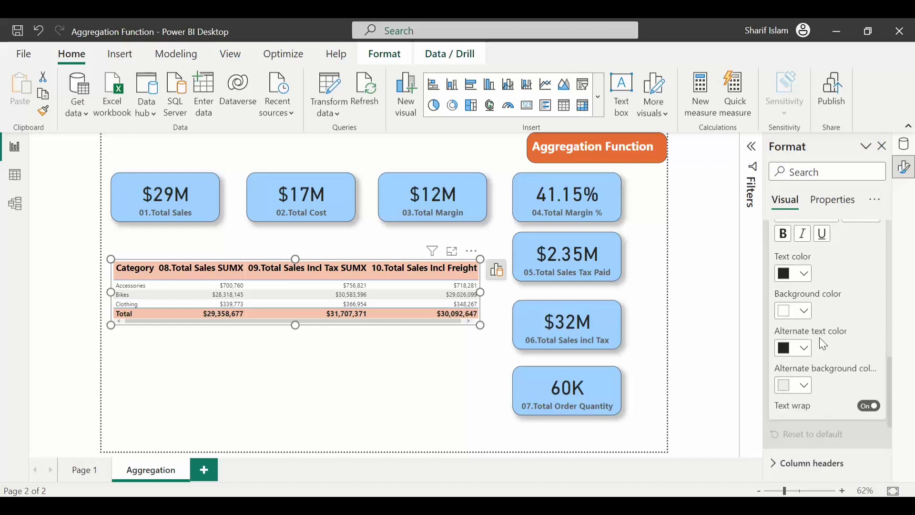
{"action": "scroll", "coordinate": [828, 288], "scroll_direction": "up", "scroll_amount": 1}
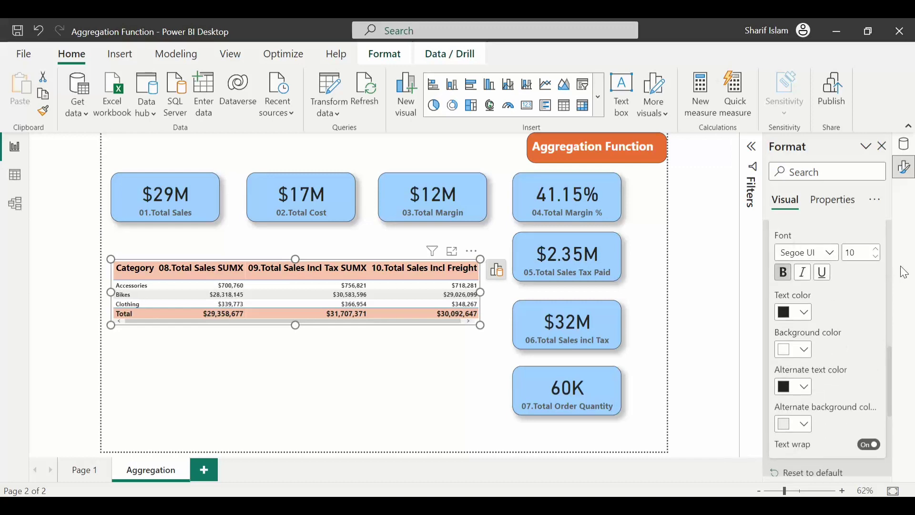
{"action": "left_click", "coordinate": [877, 249]}
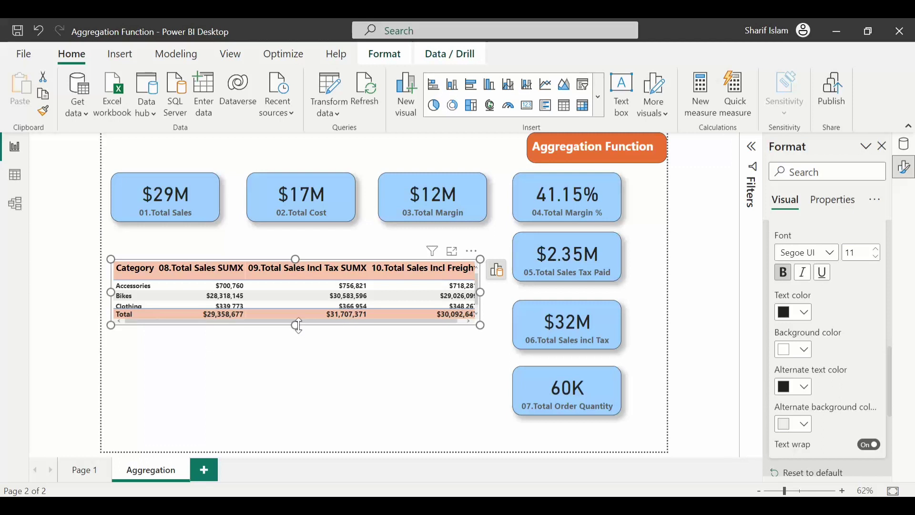
{"action": "mouse_move", "coordinate": [295, 326]}
{"action": "left_mouse_down"}
{"action": "mouse_move", "coordinate": [301, 353]}
{"action": "mouse_move", "coordinate": [301, 336]}
{"action": "left_mouse_up"}
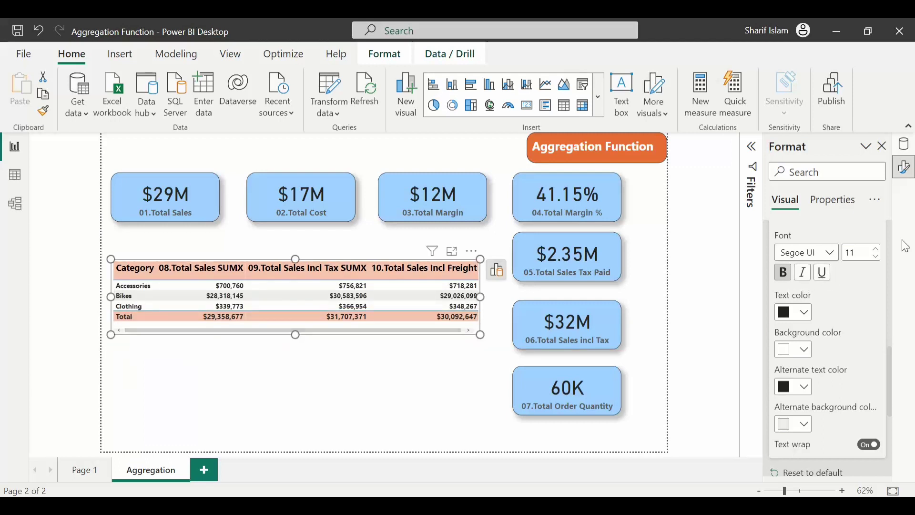
{"action": "left_click", "coordinate": [877, 249]}
{"action": "left_click", "coordinate": [877, 250]}
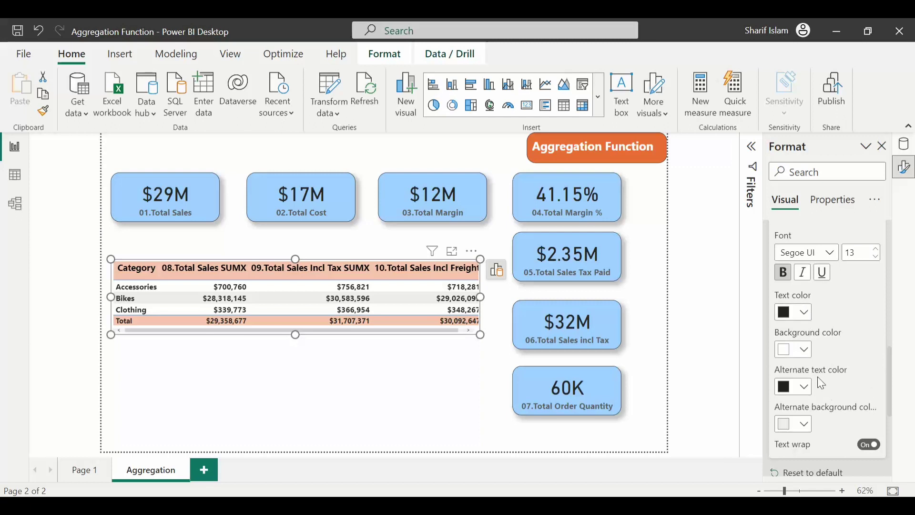
- Give the table's value rows a medium blue background and a light blue alternate background
{"action": "left_click", "coordinate": [805, 350]}
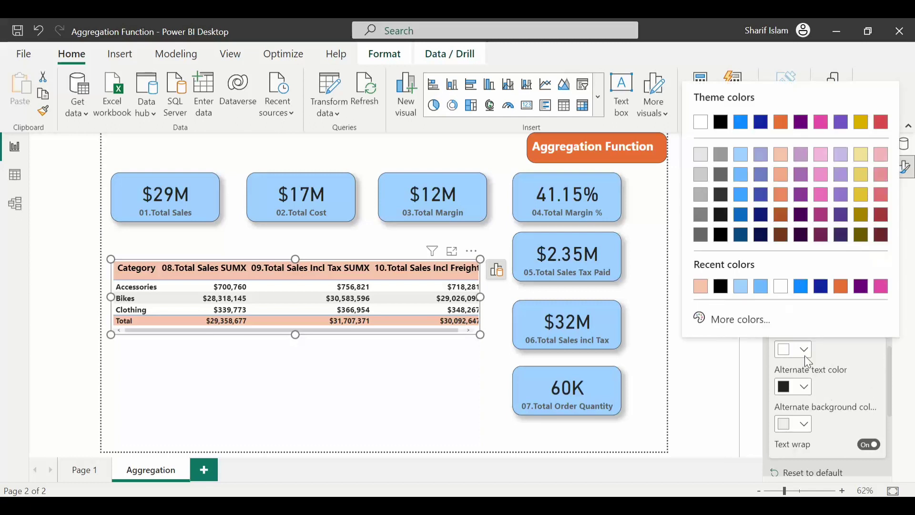
{"action": "left_click", "coordinate": [742, 185]}
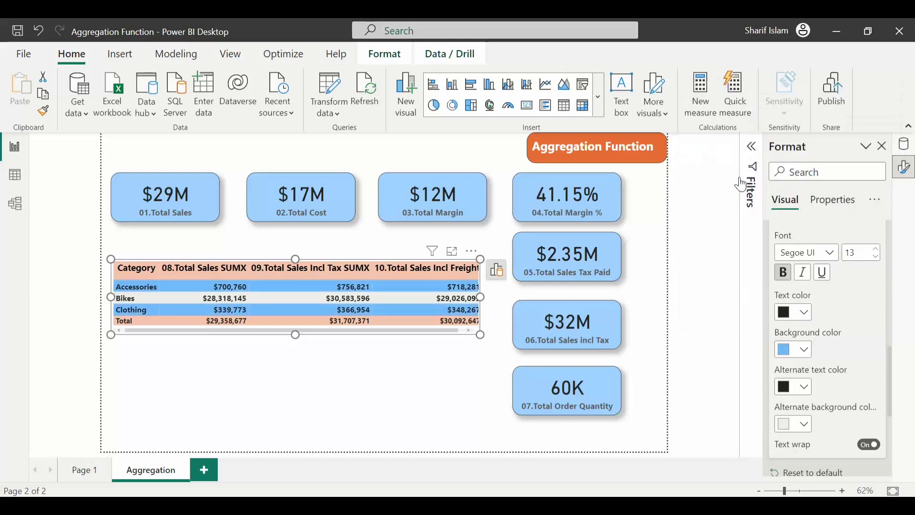
{"action": "left_click", "coordinate": [805, 429]}
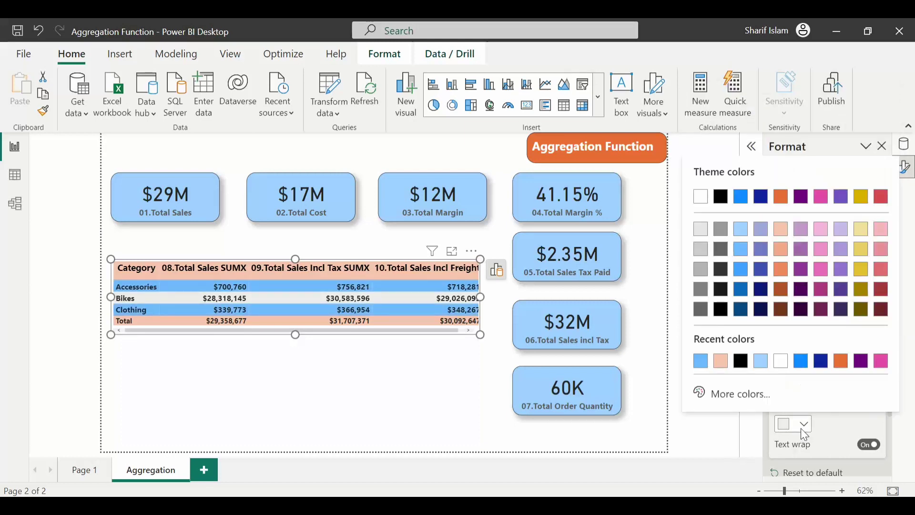
{"action": "left_click", "coordinate": [741, 231]}
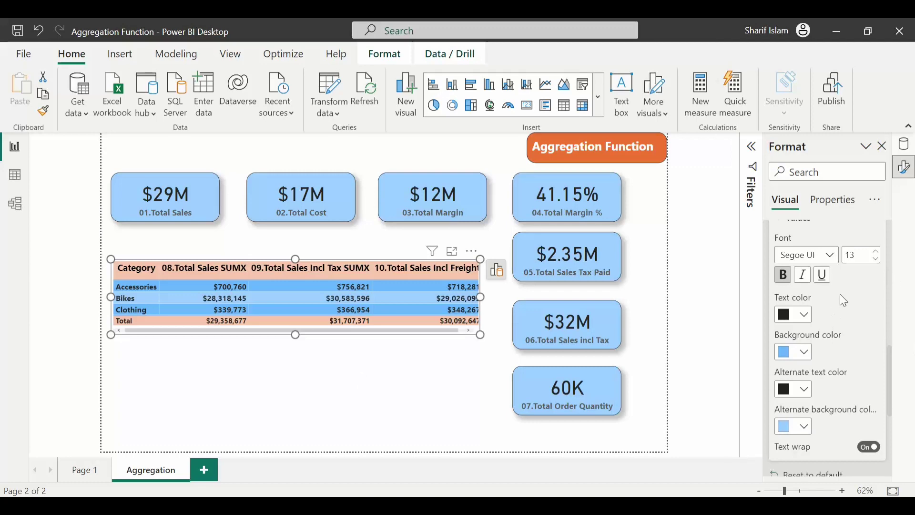
{"action": "scroll", "coordinate": [820, 302], "scroll_direction": "up", "scroll_amount": 2}
{"action": "left_click", "coordinate": [784, 352]}
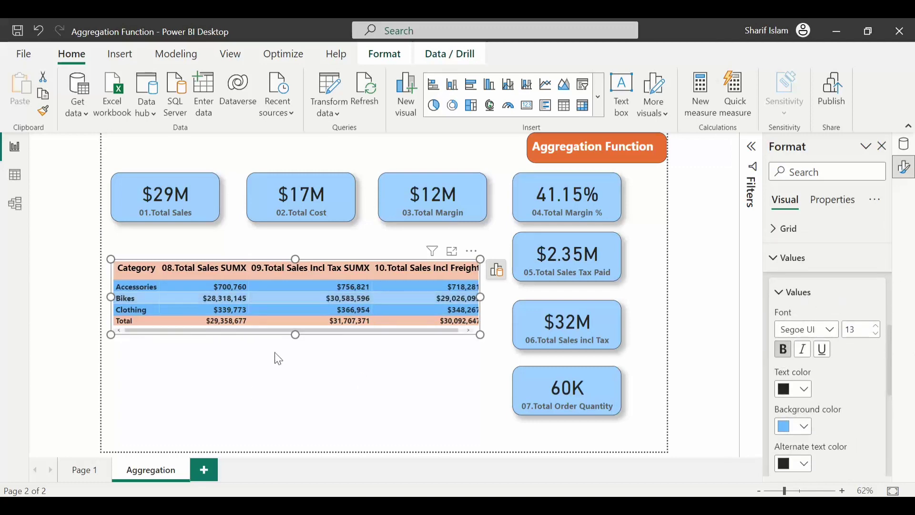
{"action": "left_click", "coordinate": [625, 360]}
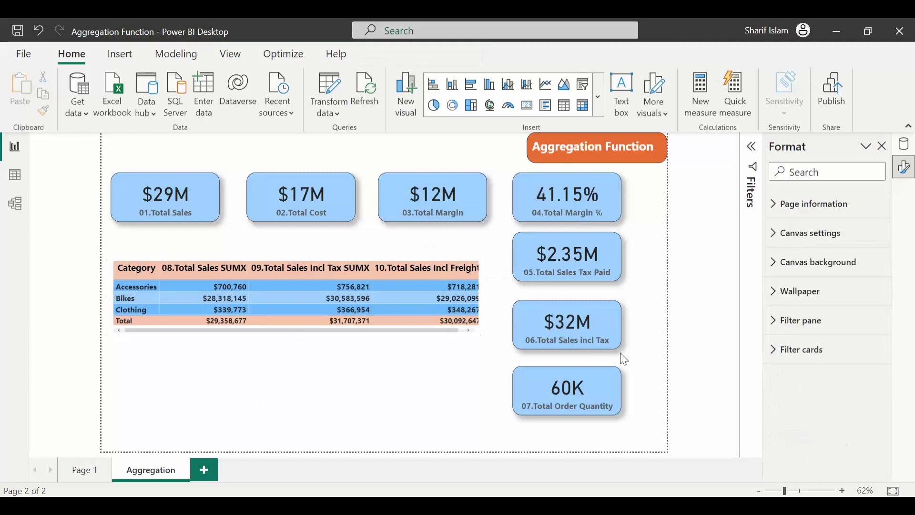
- Widen the table slightly to fit the freight column and turn on its visual border and shadow
{"action": "left_click", "coordinate": [420, 329]}
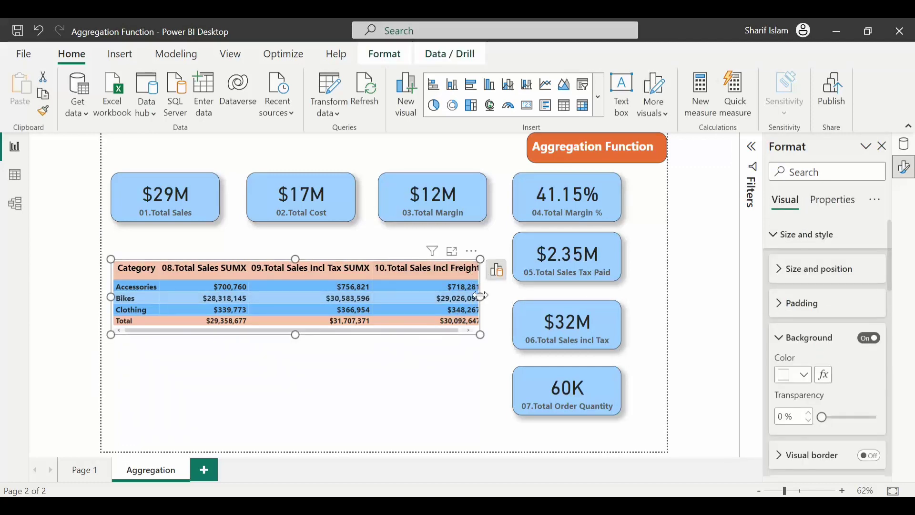
{"action": "left_click_drag", "start_coordinate": [482, 297], "coordinate": [490, 297]}
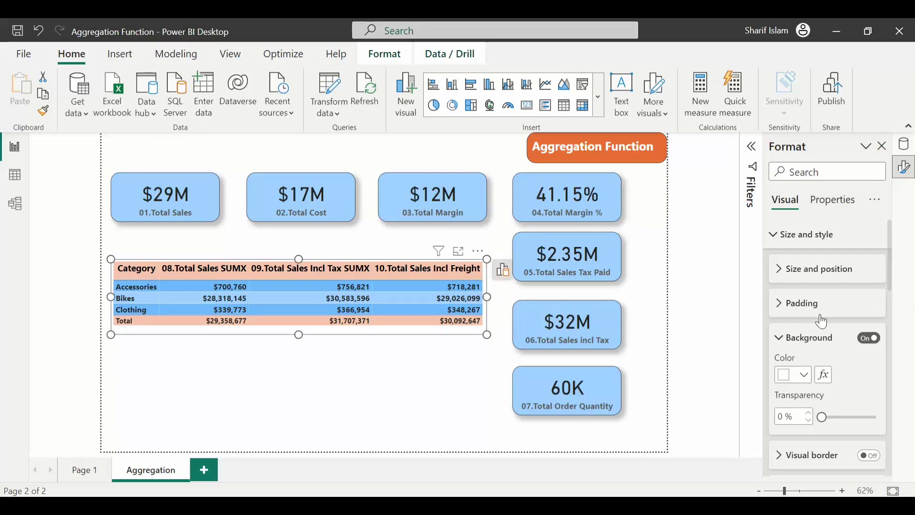
{"action": "scroll", "coordinate": [805, 316], "scroll_direction": "down", "scroll_amount": 2}
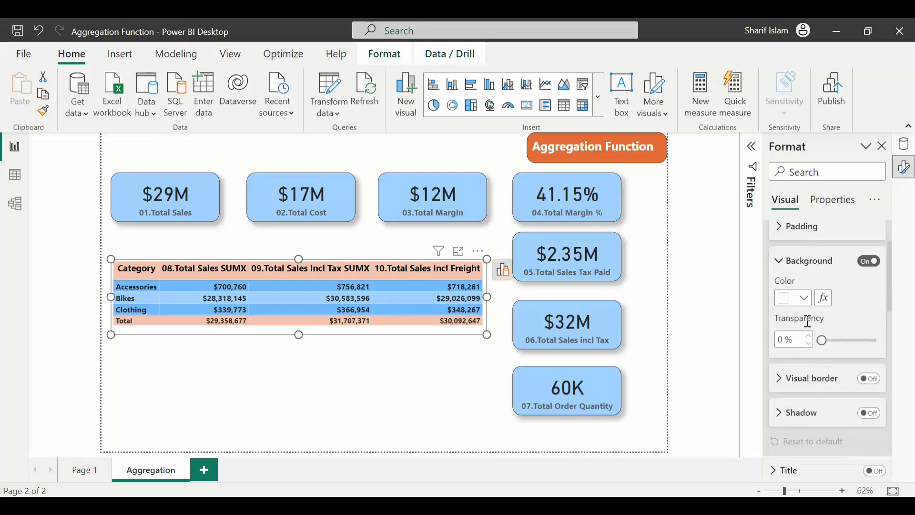
{"action": "left_click", "coordinate": [877, 380]}
{"action": "scroll", "coordinate": [853, 387], "scroll_direction": "down", "scroll_amount": 1}
{"action": "left_click", "coordinate": [869, 374]}
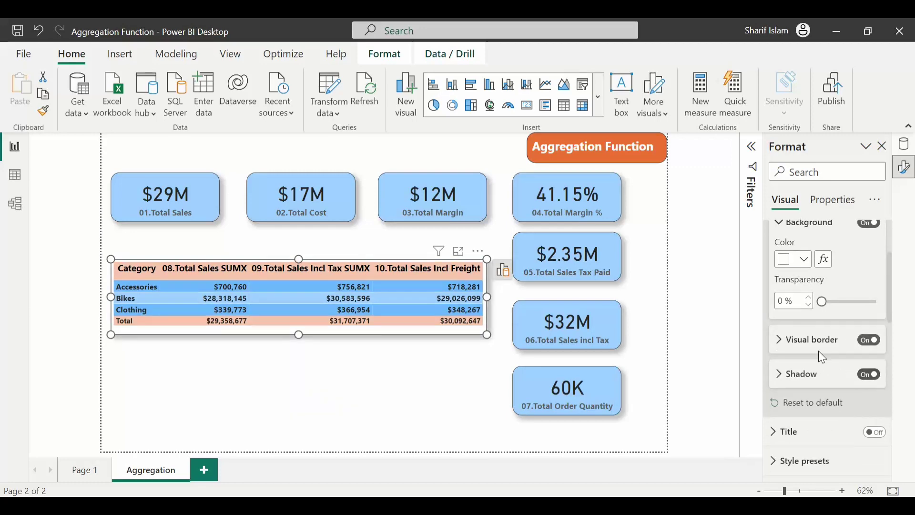
- Round the table border's corners to 20 px and widen the table slightly so its columns fit
{"action": "left_click", "coordinate": [819, 351]}
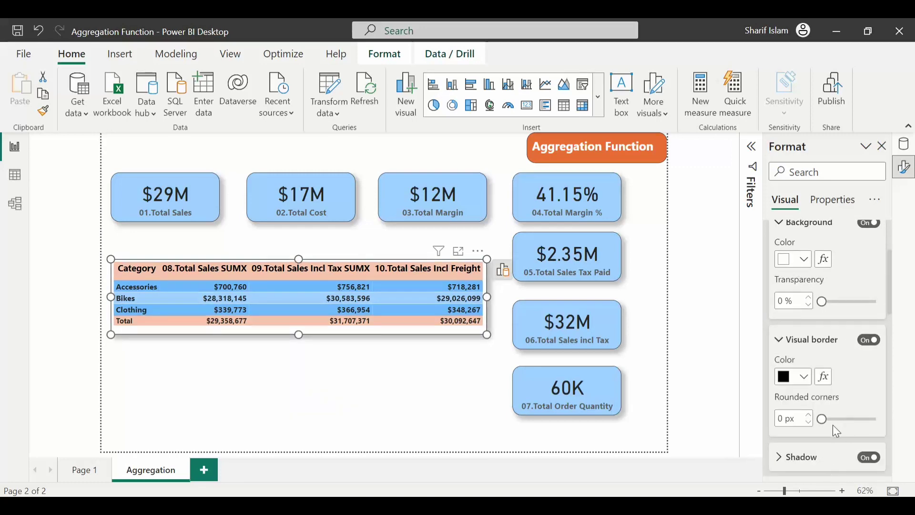
{"action": "left_click_drag", "start_coordinate": [824, 418], "coordinate": [858, 420]}
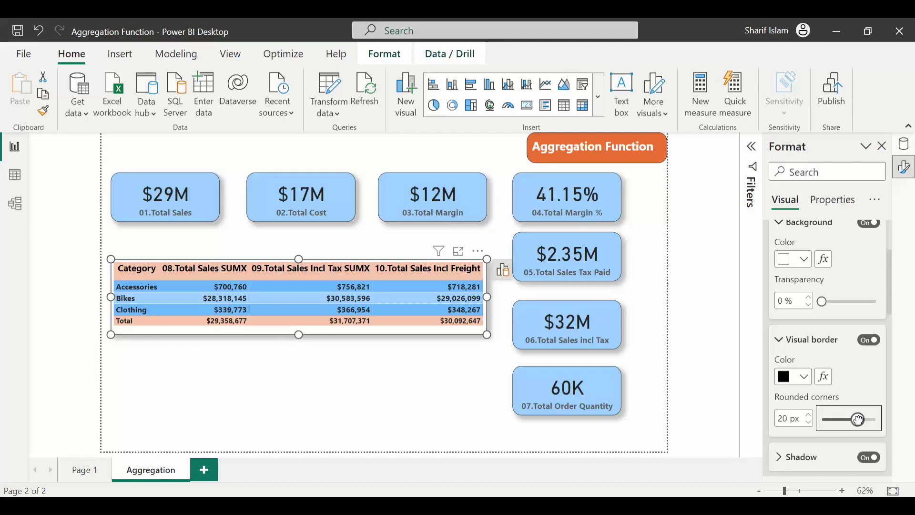
{"action": "left_click", "coordinate": [246, 375]}
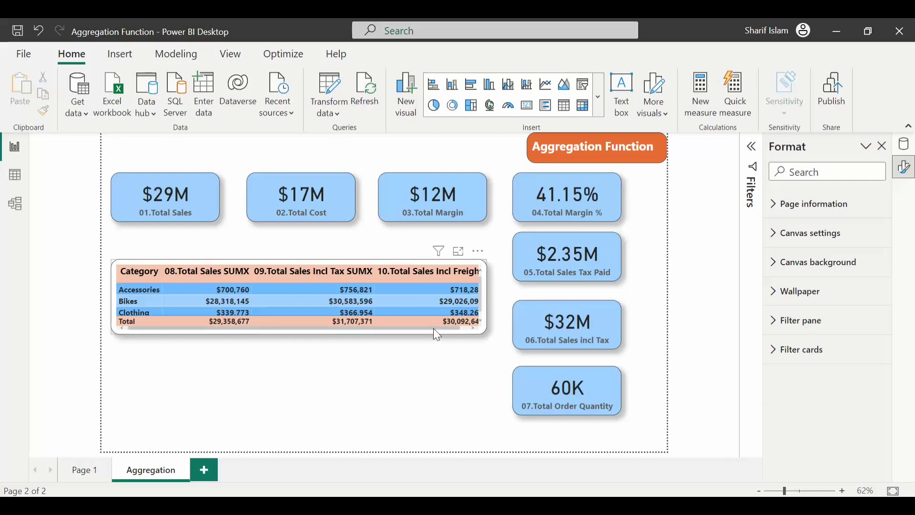
{"action": "left_click", "coordinate": [479, 291]}
{"action": "left_click_drag", "start_coordinate": [491, 296], "coordinate": [495, 296]}
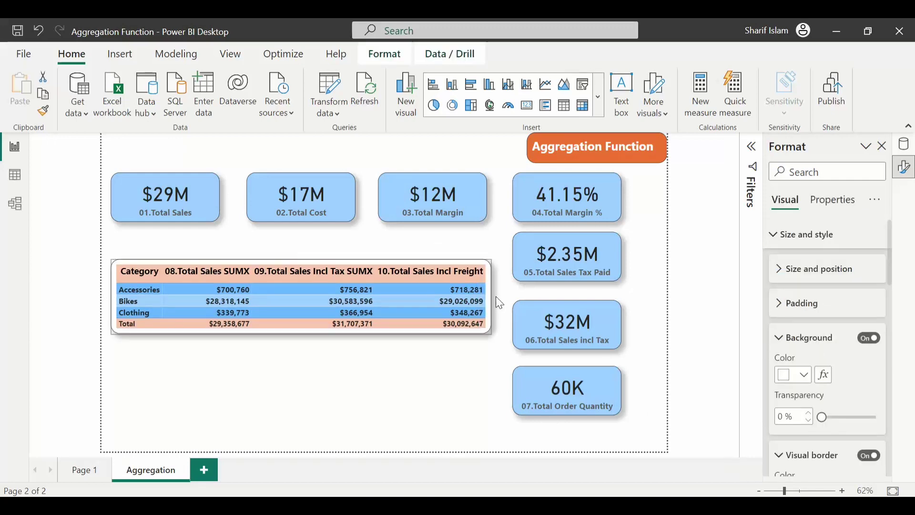
{"action": "left_click", "coordinate": [400, 372]}
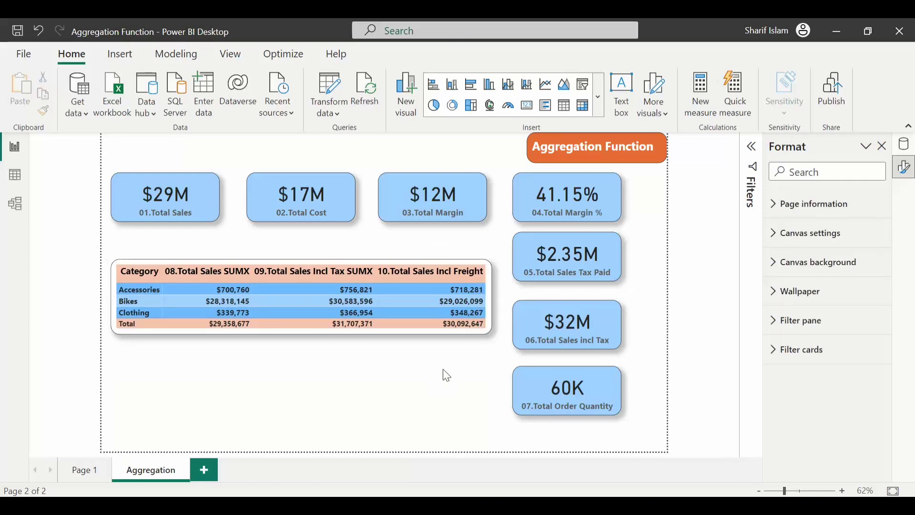